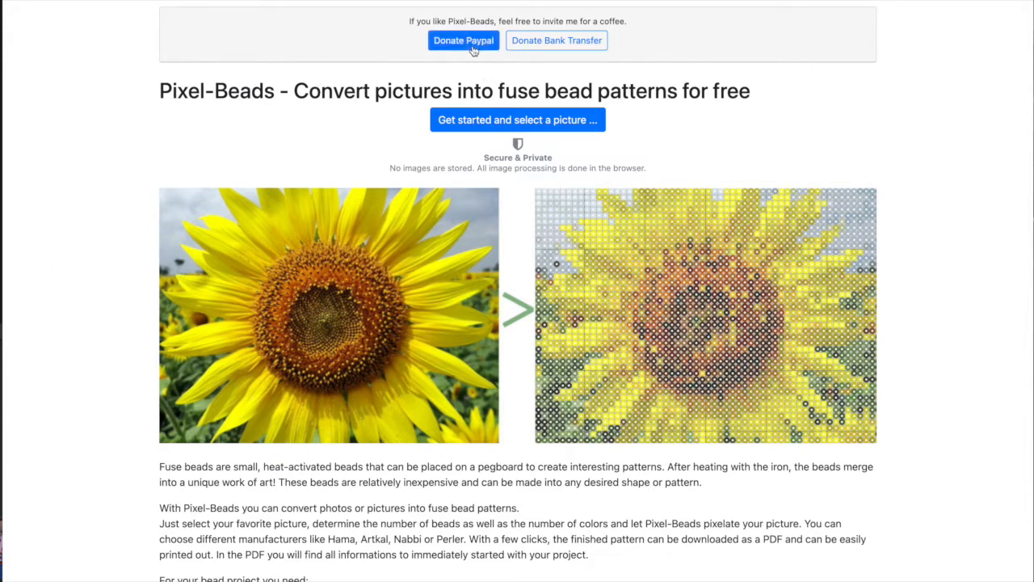
- Load the desktop screenshot ending in 9.37.29 as the picture to convert into a bead pattern
{"action": "left_click", "coordinate": [509, 127]}
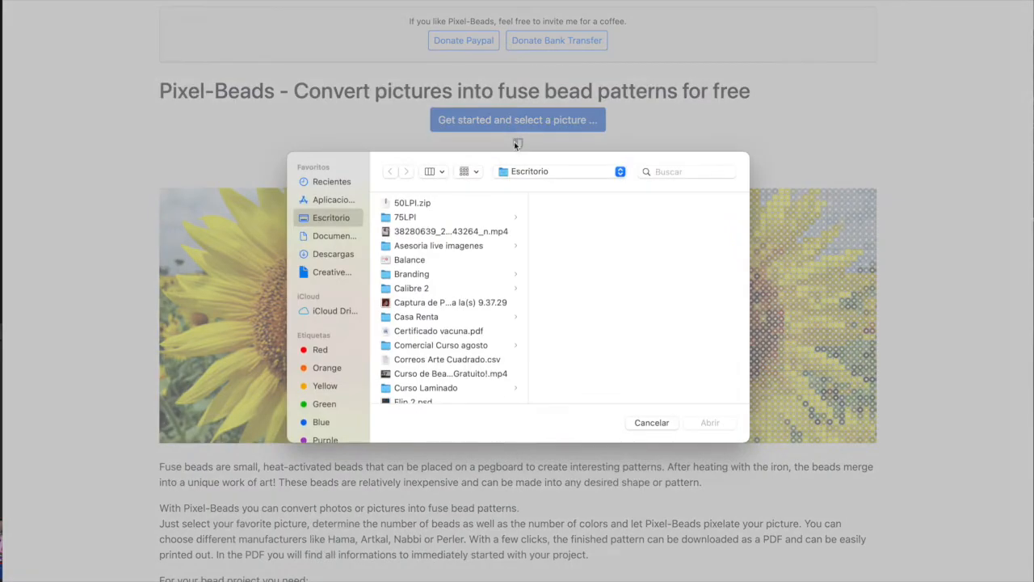
{"action": "left_click", "coordinate": [437, 303]}
{"action": "left_click", "coordinate": [711, 422]}
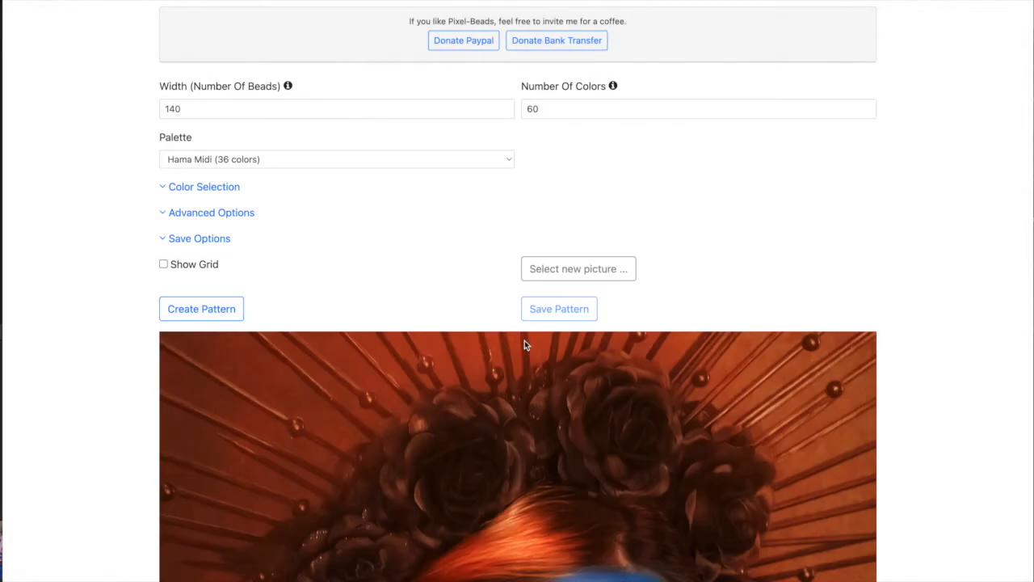
- Look over the full loaded photo, from the flower crown down to the neck and skull
{"action": "scroll", "coordinate": [239, 302], "scroll_direction": "down", "scroll_amount": 5}
{"action": "scroll", "coordinate": [234, 307], "scroll_direction": "down", "scroll_amount": 3}
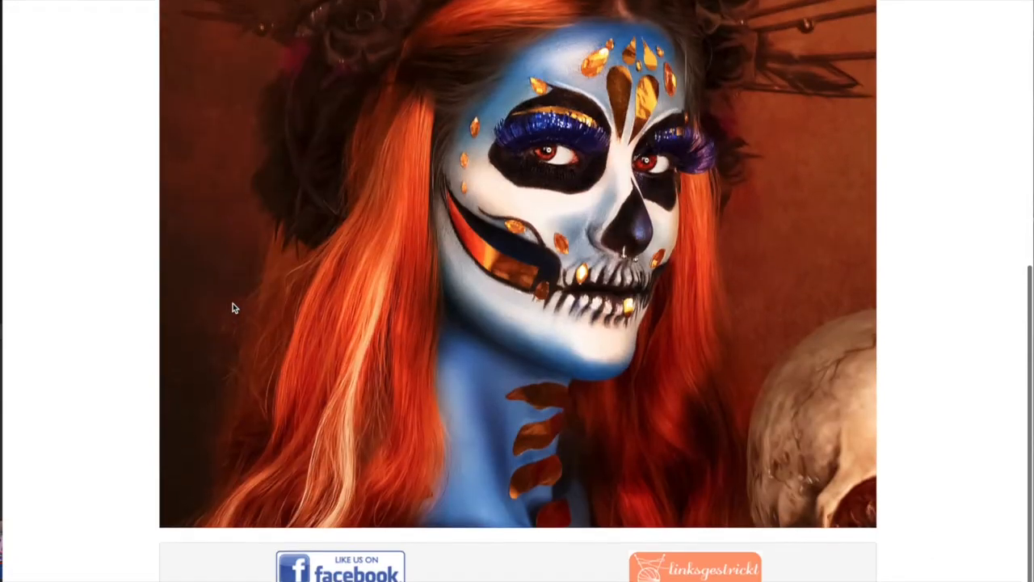
{"action": "scroll", "coordinate": [411, 237], "scroll_direction": "up", "scroll_amount": 5}
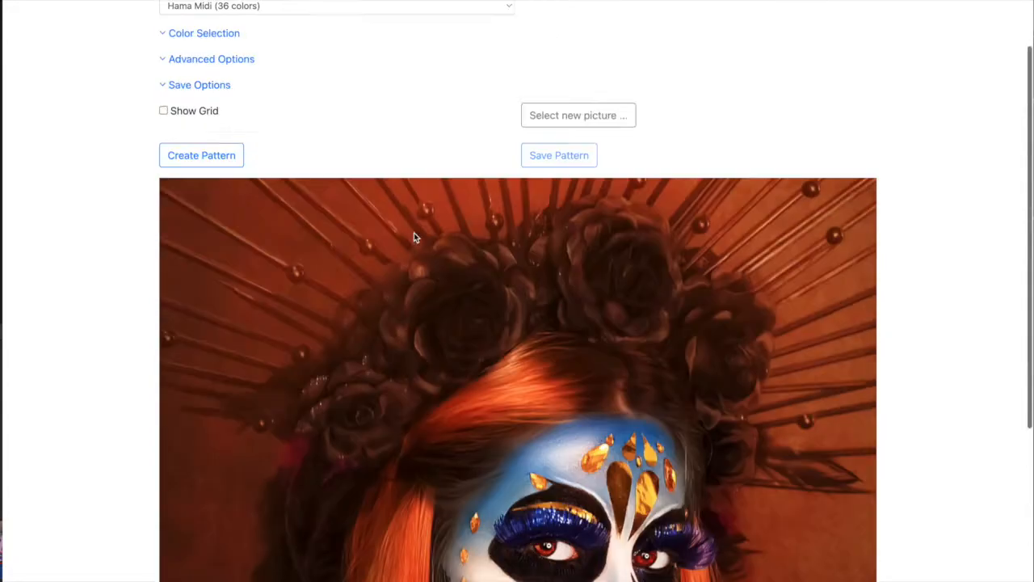
{"action": "scroll", "coordinate": [410, 232], "scroll_direction": "down", "scroll_amount": 3}
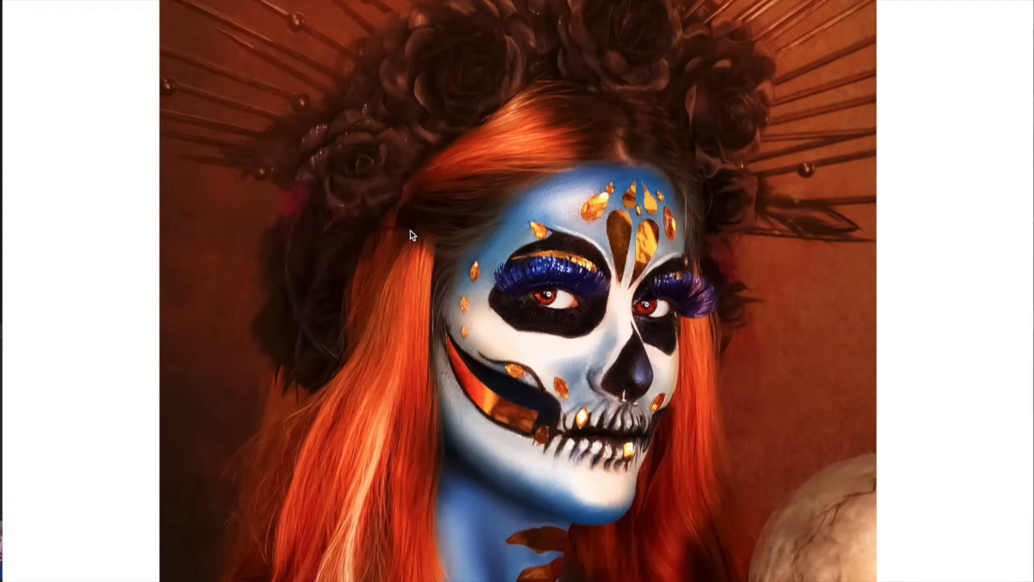
{"action": "scroll", "coordinate": [291, 203], "scroll_direction": "up", "scroll_amount": 3}
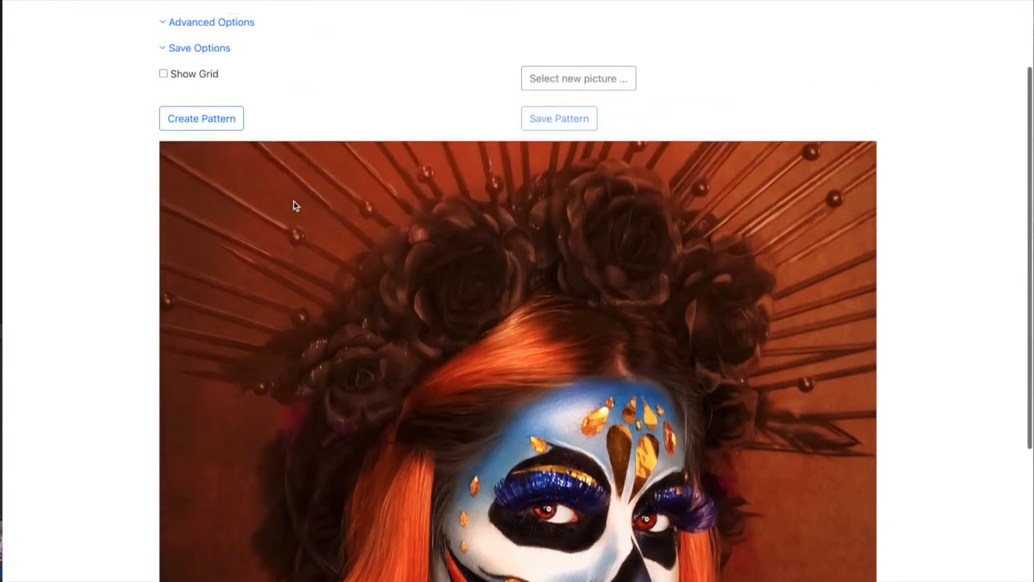
{"action": "scroll", "coordinate": [314, 203], "scroll_direction": "down", "scroll_amount": 4}
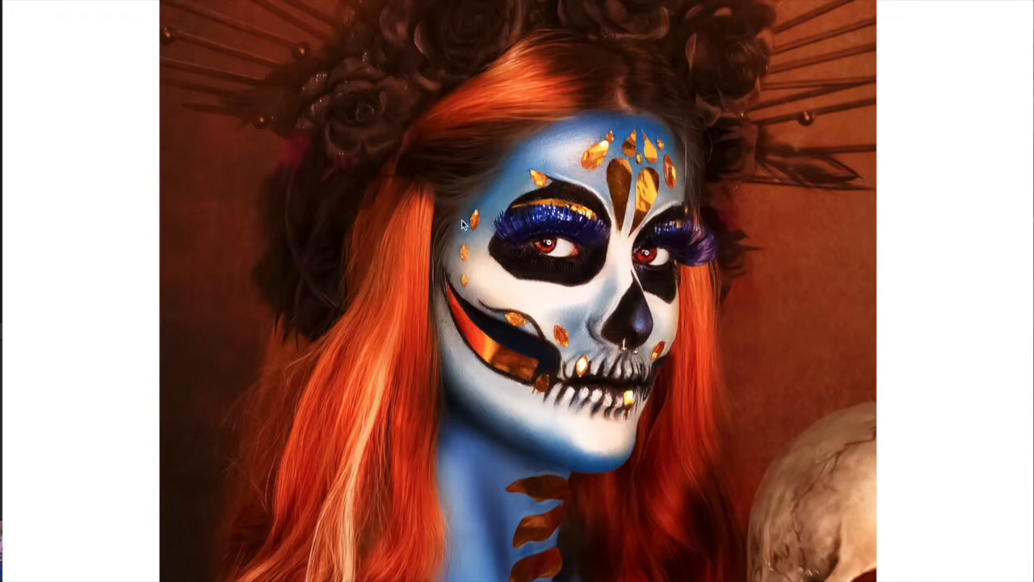
{"action": "scroll", "coordinate": [361, 197], "scroll_direction": "up", "scroll_amount": 3}
- Set the pattern width to 90 beads and choose the Hama Midi (36 colors) palette
{"action": "left_click", "coordinate": [223, 105]}
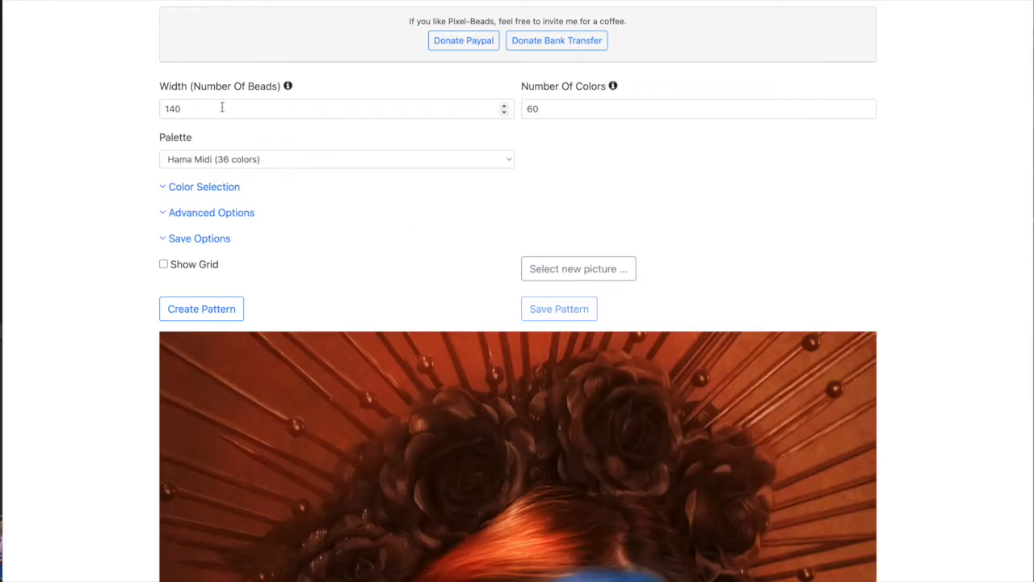
{"action": "double_click", "coordinate": [222, 108]}
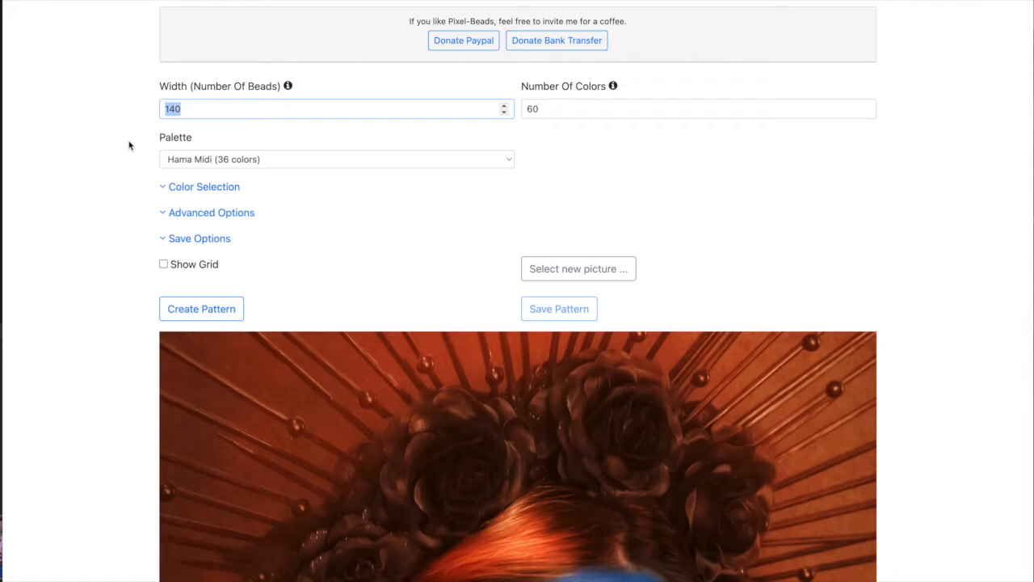
{"action": "type", "text": "90"}
{"action": "left_click", "coordinate": [636, 138]}
{"action": "left_click", "coordinate": [579, 109]}
{"action": "left_click", "coordinate": [247, 162]}
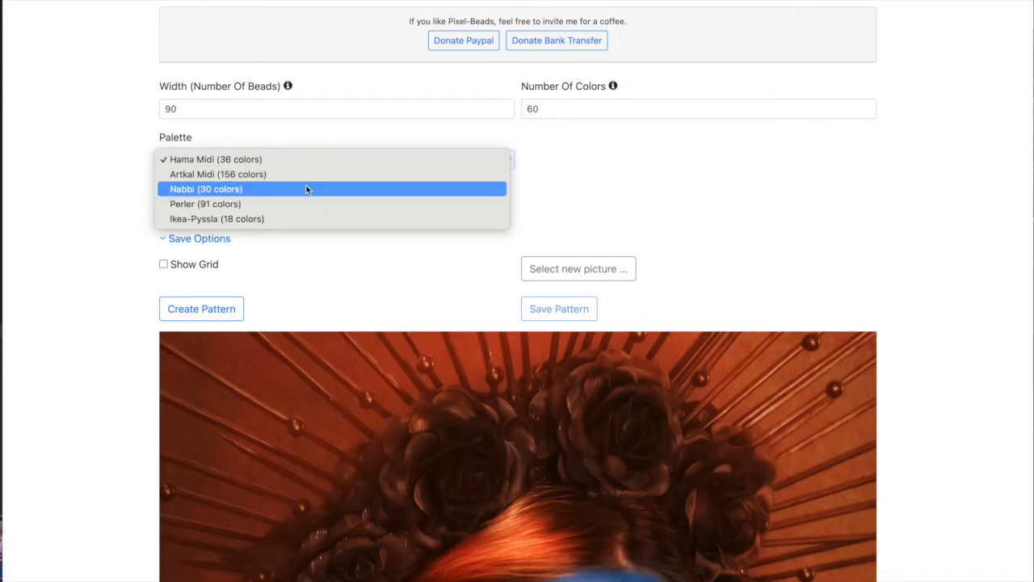
{"action": "left_click", "coordinate": [258, 159]}
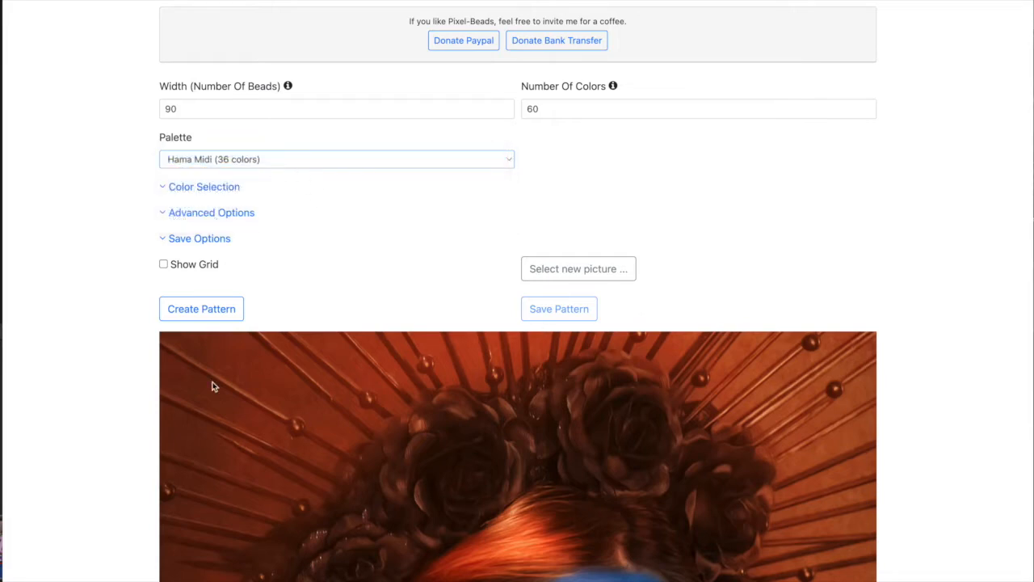
- Examine the source photo's colours and fine details across the background, face and skull
{"action": "scroll", "coordinate": [100, 360], "scroll_direction": "down", "scroll_amount": 5}
{"action": "scroll", "coordinate": [480, 253], "scroll_direction": "up", "scroll_amount": 5}
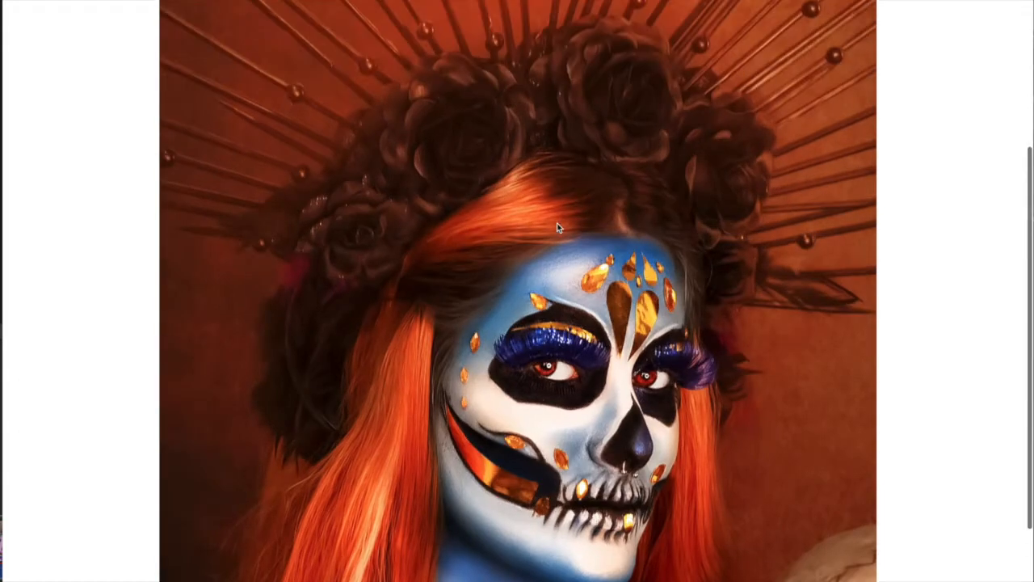
{"action": "scroll", "coordinate": [386, 281], "scroll_direction": "down", "scroll_amount": 5}
{"action": "scroll", "coordinate": [444, 266], "scroll_direction": "down", "scroll_amount": 2}
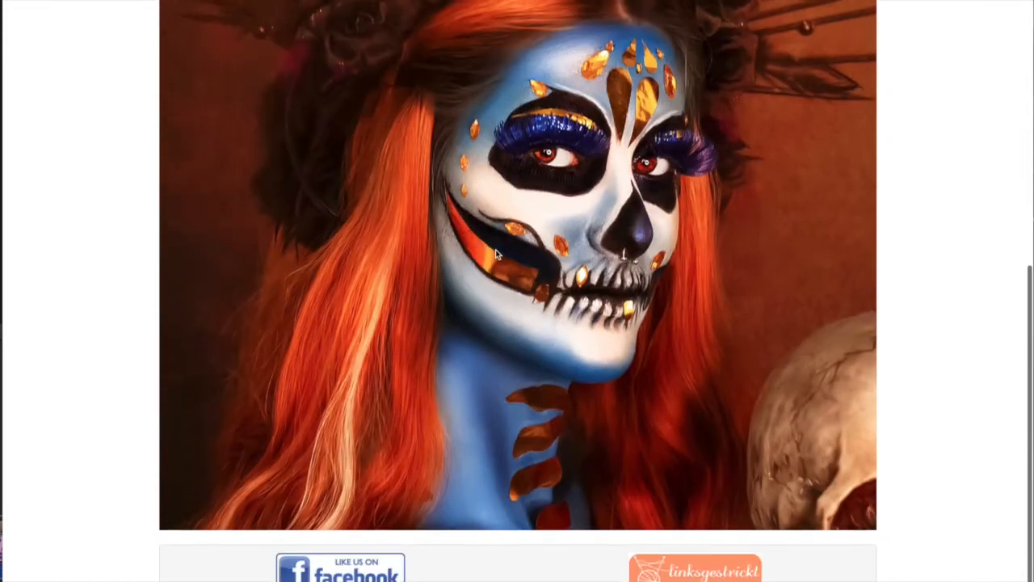
{"action": "scroll", "coordinate": [496, 250], "scroll_direction": "up", "scroll_amount": 3}
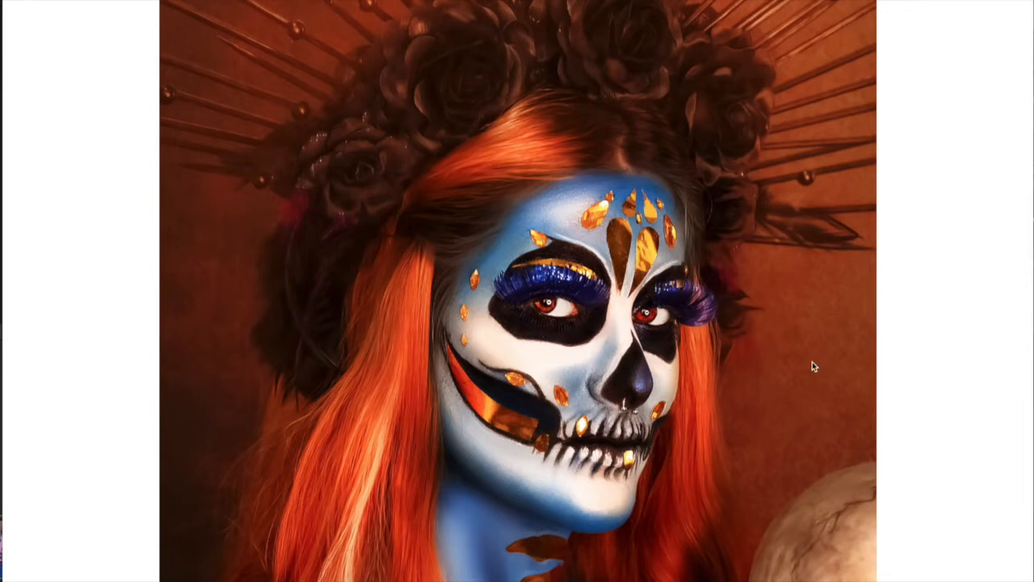
{"action": "scroll", "coordinate": [711, 356], "scroll_direction": "down", "scroll_amount": 1}
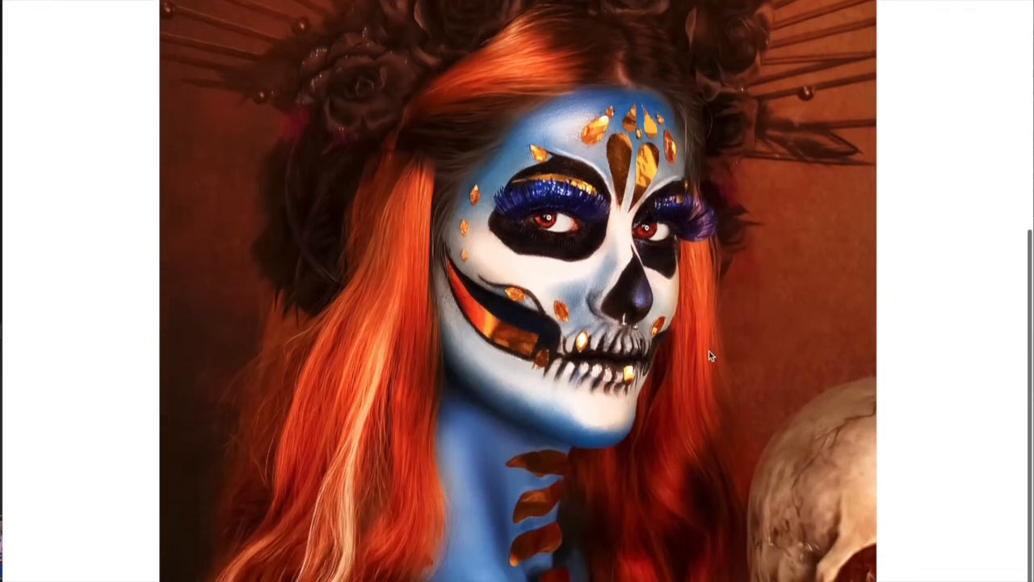
{"action": "scroll", "coordinate": [671, 344], "scroll_direction": "up", "scroll_amount": 3}
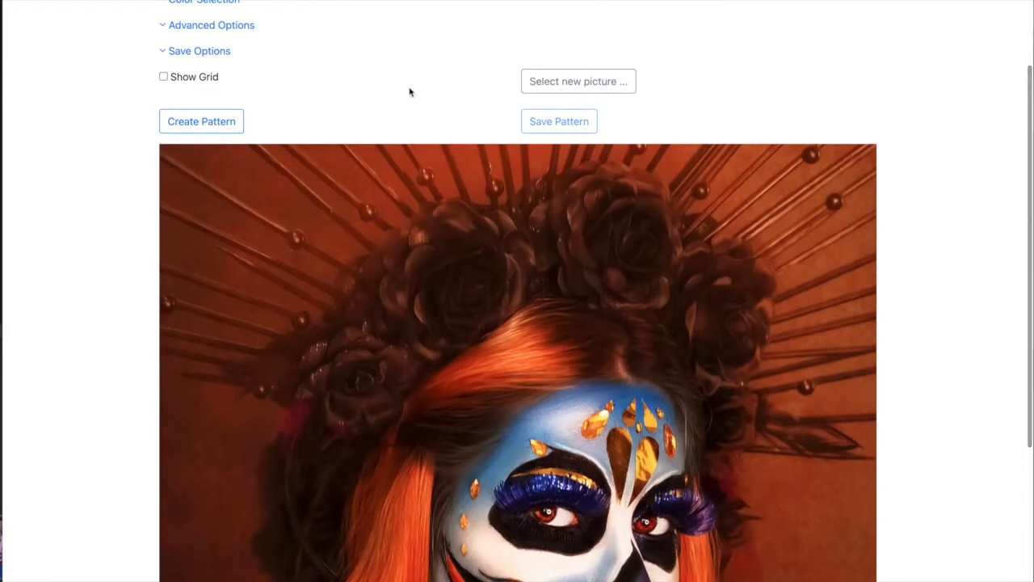
{"action": "scroll", "coordinate": [356, 69], "scroll_direction": "up", "scroll_amount": 2}
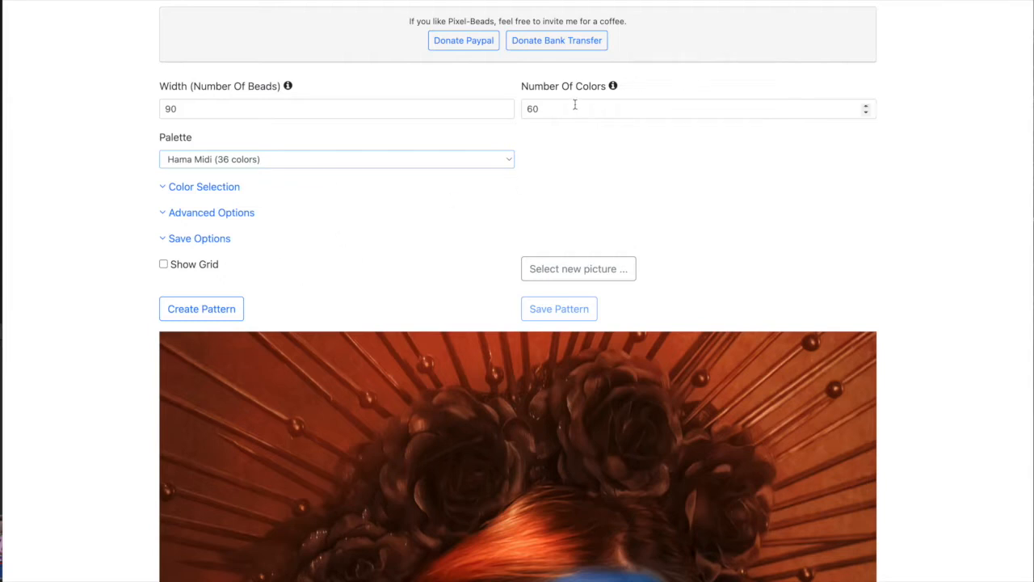
- Create the bead pattern at 90 beads wide and inspect how the face is pixelated
{"action": "left_click", "coordinate": [232, 305]}
{"action": "scroll", "coordinate": [143, 226], "scroll_direction": "down", "scroll_amount": 6}
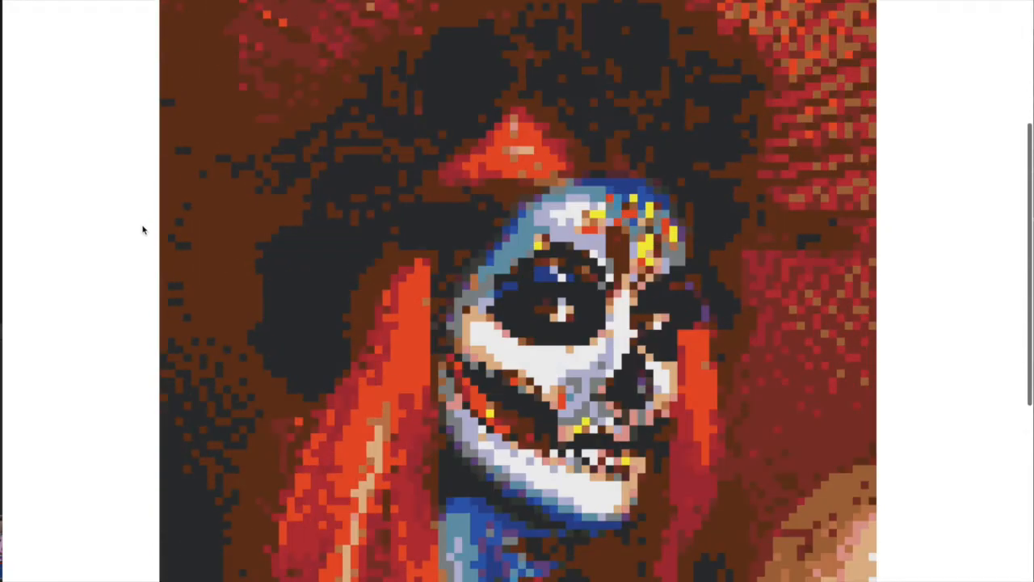
{"action": "scroll", "coordinate": [229, 234], "scroll_direction": "up", "scroll_amount": 5}
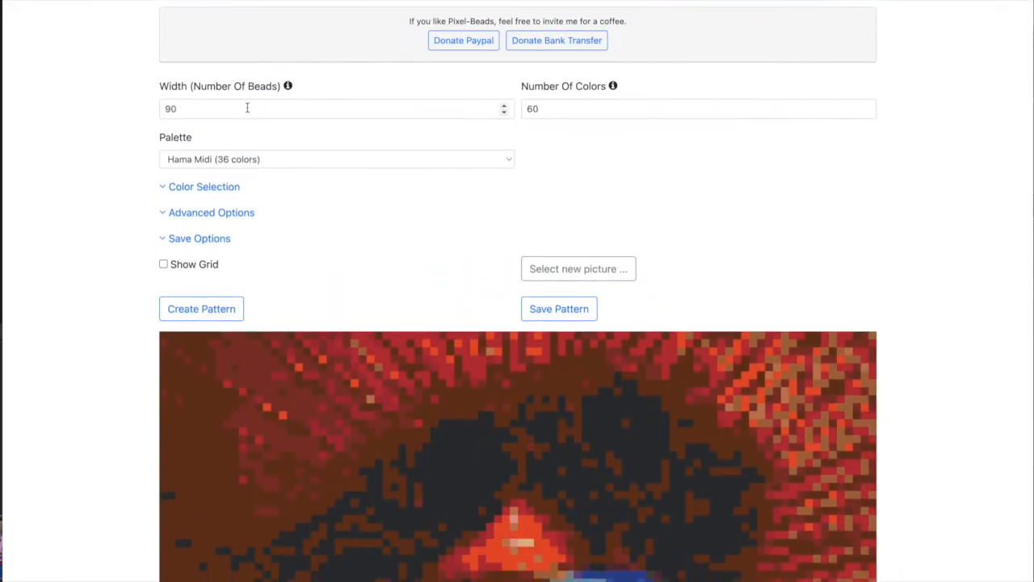
{"action": "scroll", "coordinate": [191, 108], "scroll_direction": "down", "scroll_amount": 5}
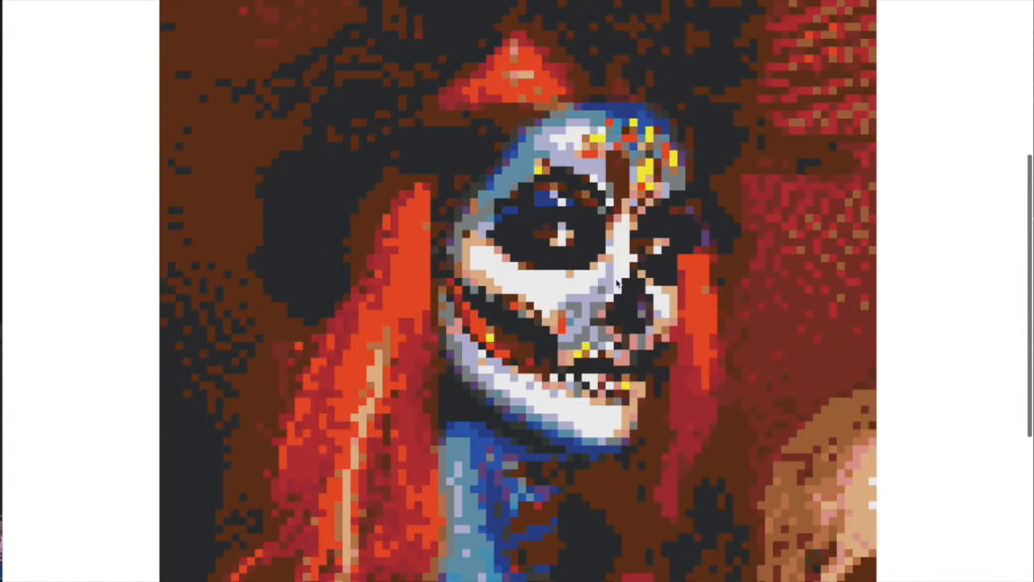
{"action": "scroll", "coordinate": [307, 203], "scroll_direction": "up", "scroll_amount": 5}
{"action": "scroll", "coordinate": [240, 72], "scroll_direction": "down", "scroll_amount": 1}
- Set the width to 120 beads, recreate the pattern and review its level of detail
{"action": "left_click_drag", "start_coordinate": [211, 106], "coordinate": [127, 110]}
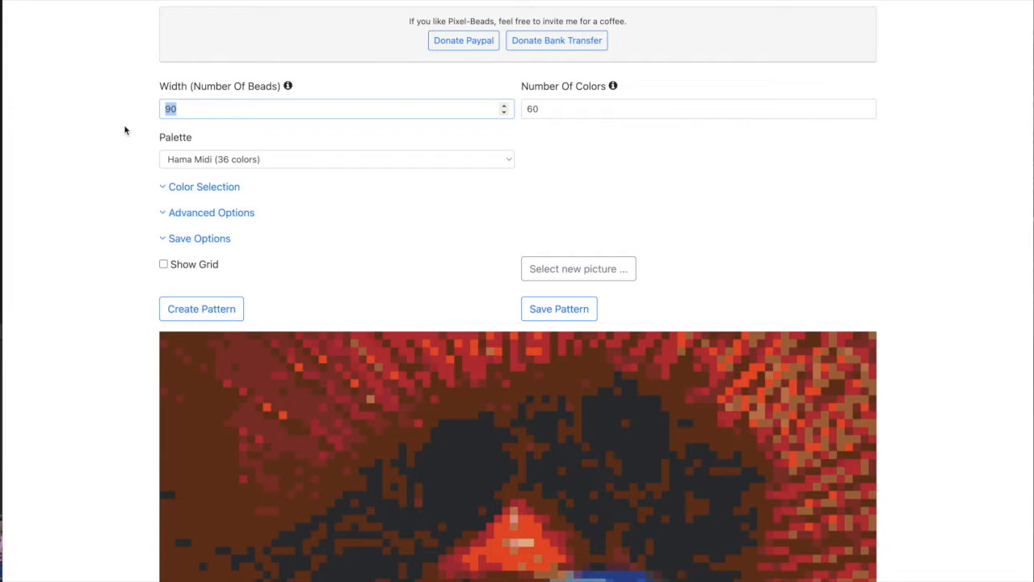
{"action": "type", "text": "12"}
{"action": "left_click", "coordinate": [224, 308]}
{"action": "scroll", "coordinate": [393, 273], "scroll_direction": "down", "scroll_amount": 5}
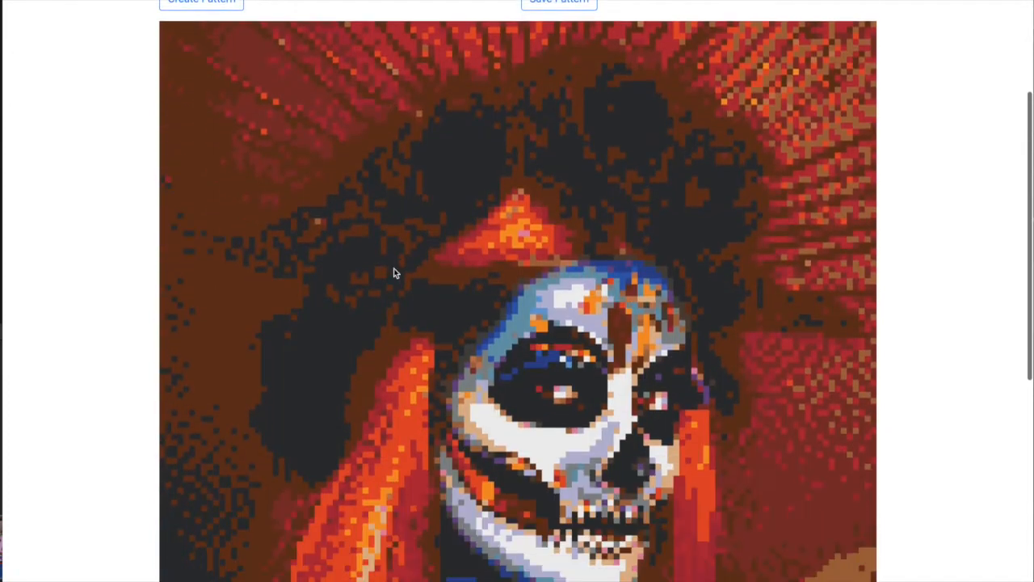
{"action": "scroll", "coordinate": [293, 65], "scroll_direction": "up", "scroll_amount": 5}
{"action": "scroll", "coordinate": [213, 182], "scroll_direction": "down", "scroll_amount": 4}
{"action": "scroll", "coordinate": [238, 194], "scroll_direction": "up", "scroll_amount": 3}
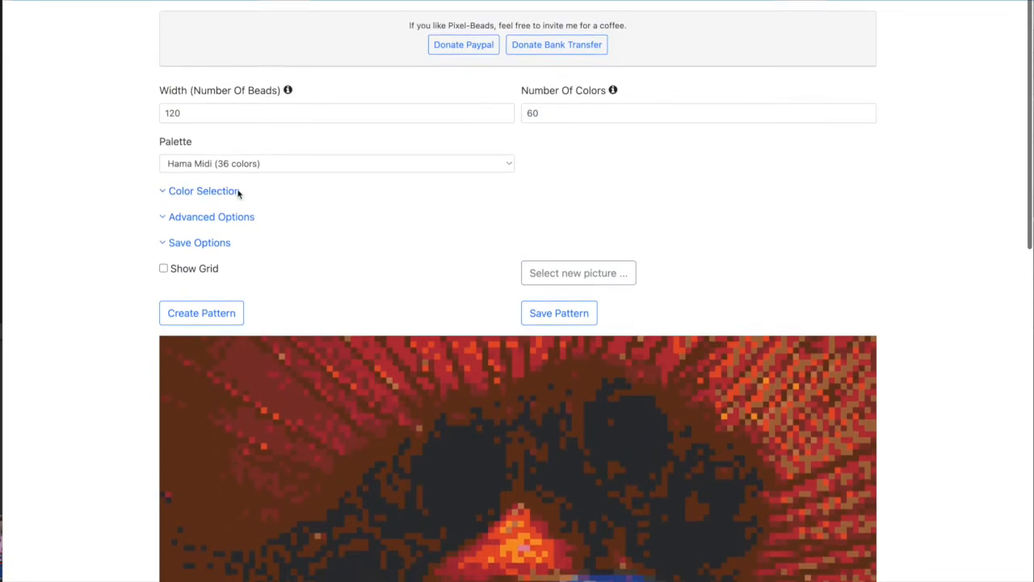
{"action": "scroll", "coordinate": [215, 266], "scroll_direction": "down", "scroll_amount": 5}
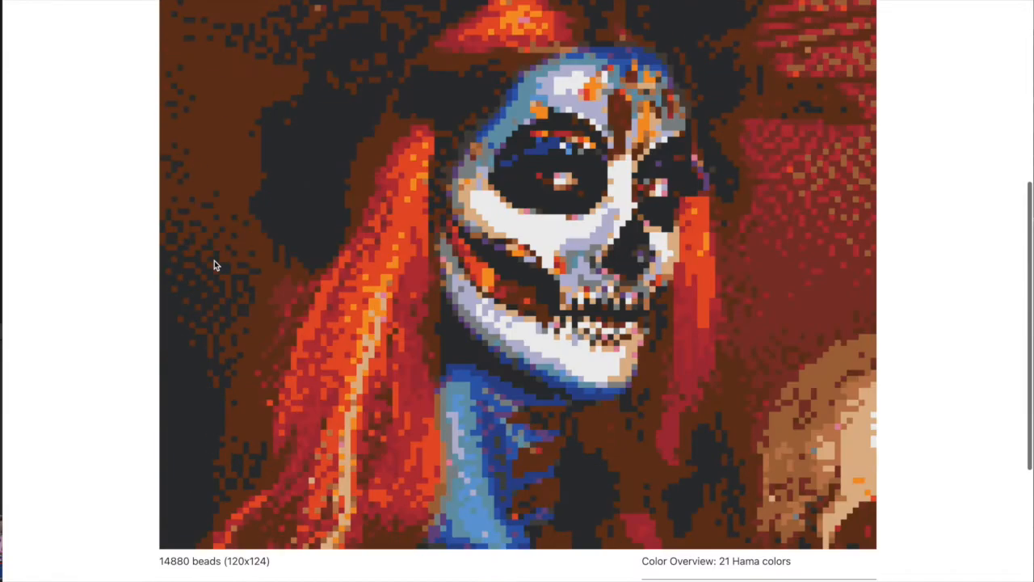
{"action": "scroll", "coordinate": [228, 255], "scroll_direction": "up", "scroll_amount": 5}
- Set the width to 500 beads and recreate the pattern
{"action": "left_click_drag", "start_coordinate": [235, 110], "coordinate": [147, 116]}
{"action": "type", "text": "500"}
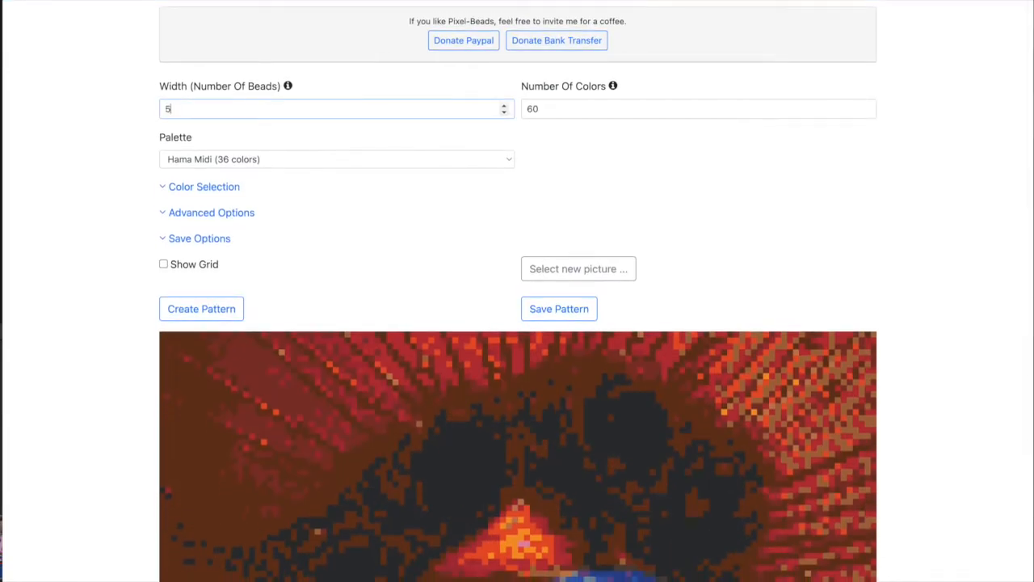
{"action": "left_click", "coordinate": [192, 313]}
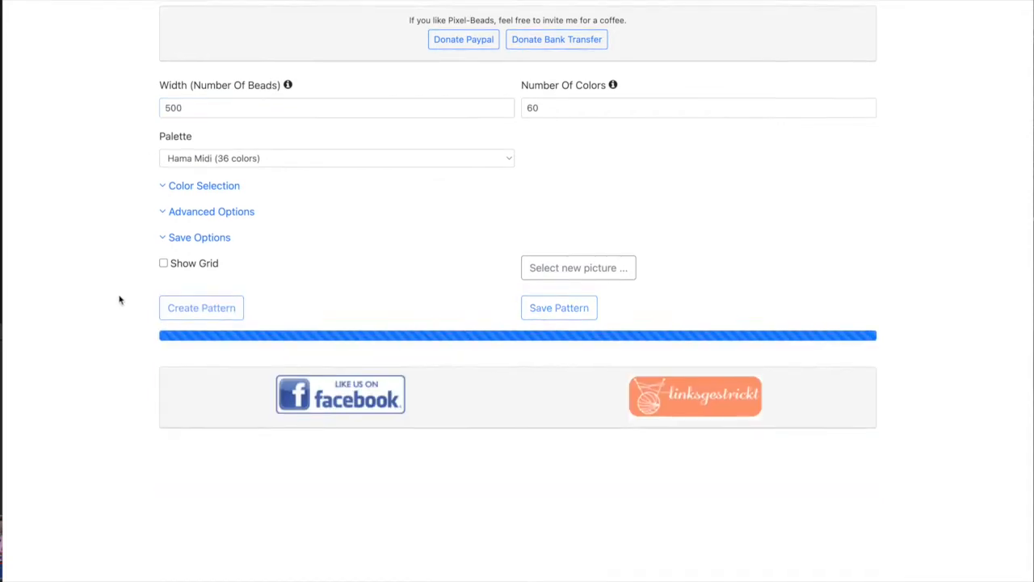
{"action": "scroll", "coordinate": [243, 280], "scroll_direction": "down", "scroll_amount": 6}
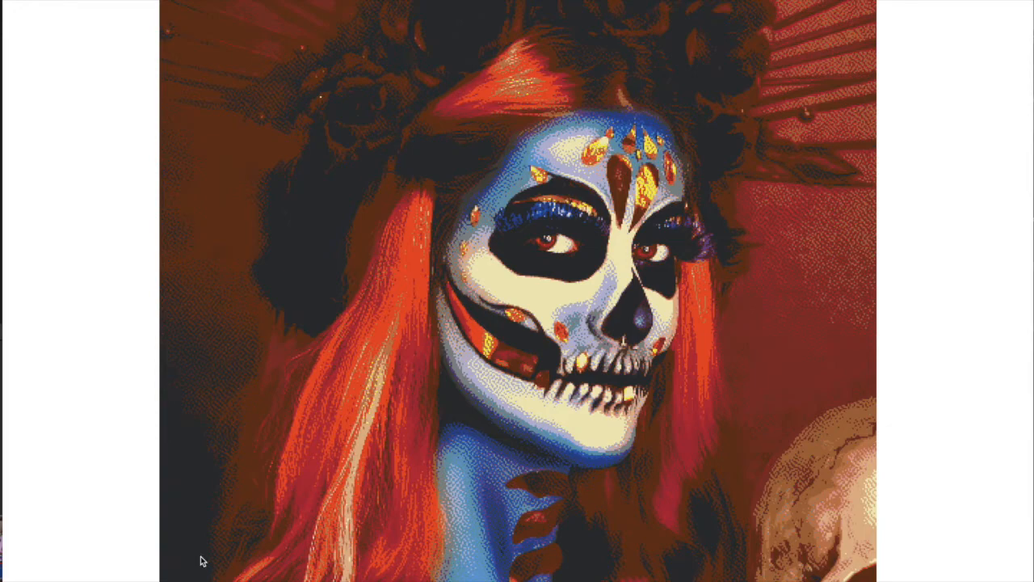
- Examine the detail, total bead count and color overview of the 500-bead-wide pattern
{"action": "scroll", "coordinate": [161, 175], "scroll_direction": "up", "scroll_amount": 5}
{"action": "scroll", "coordinate": [189, 376], "scroll_direction": "down", "scroll_amount": 5}
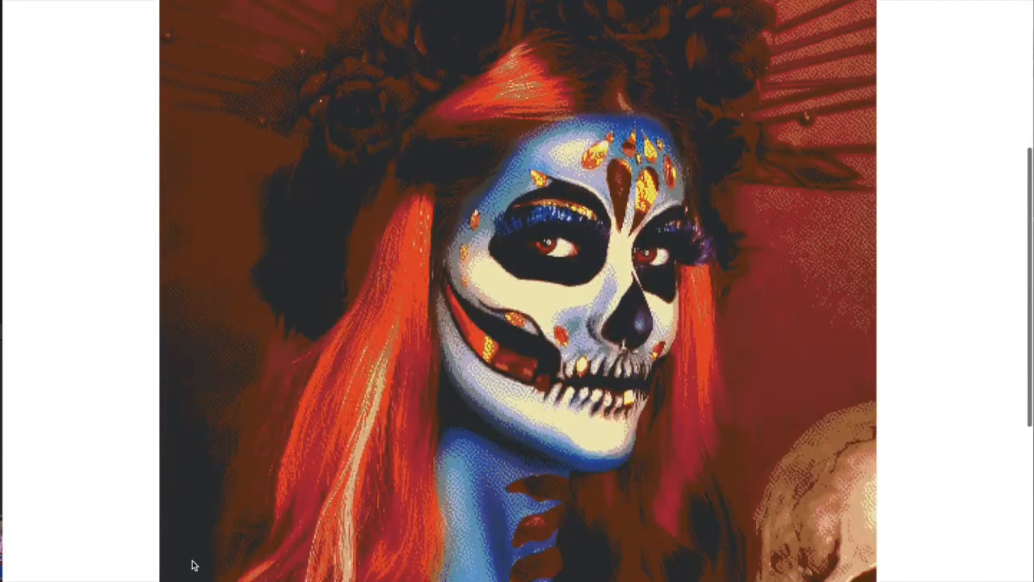
{"action": "scroll", "coordinate": [185, 517], "scroll_direction": "down", "scroll_amount": 4}
{"action": "scroll", "coordinate": [171, 404], "scroll_direction": "up", "scroll_amount": 2}
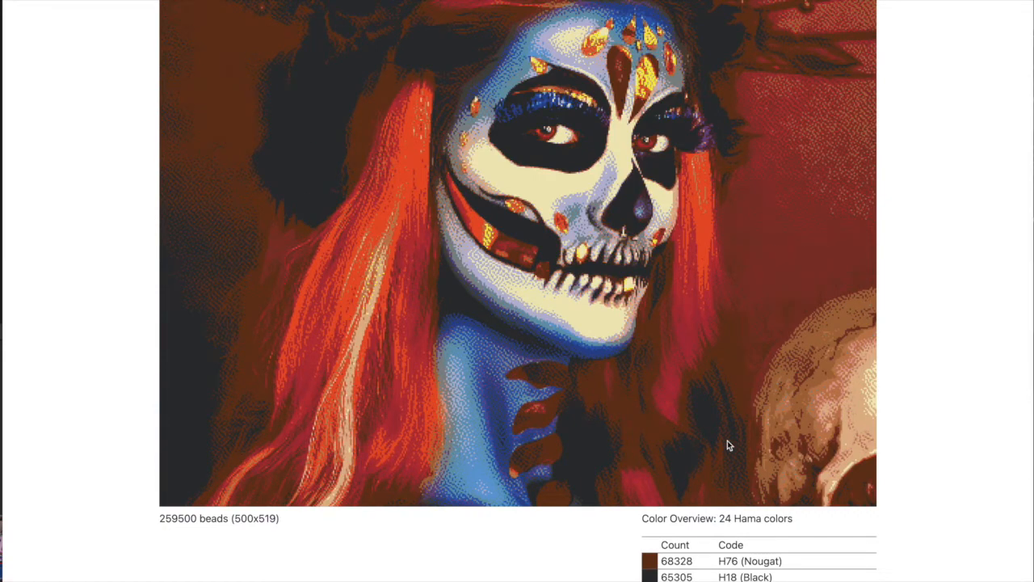
{"action": "scroll", "coordinate": [751, 373], "scroll_direction": "up", "scroll_amount": 4}
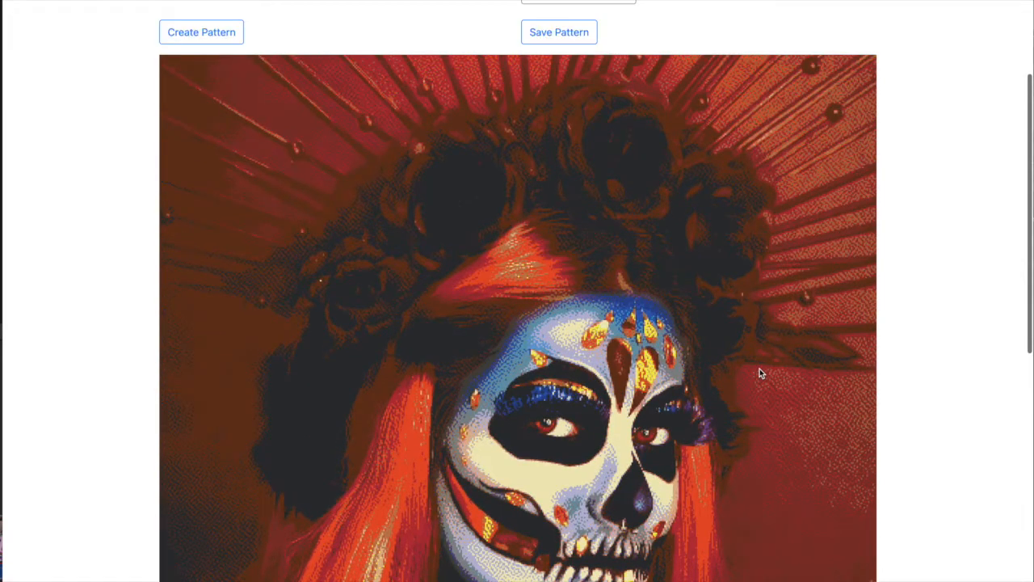
{"action": "scroll", "coordinate": [767, 372], "scroll_direction": "down", "scroll_amount": 3}
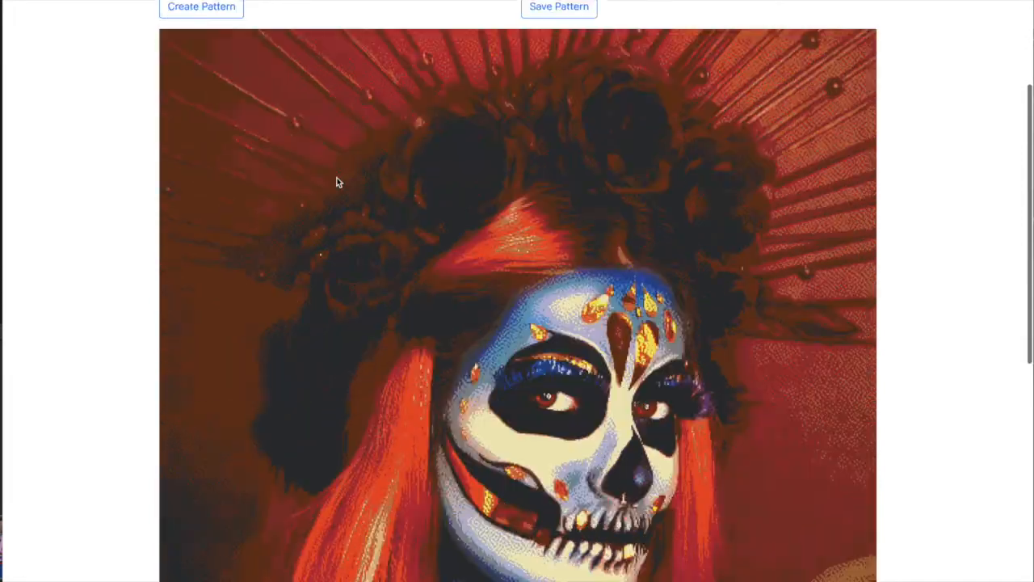
{"action": "scroll", "coordinate": [665, 264], "scroll_direction": "down", "scroll_amount": 2}
{"action": "scroll", "coordinate": [781, 274], "scroll_direction": "down", "scroll_amount": 2}
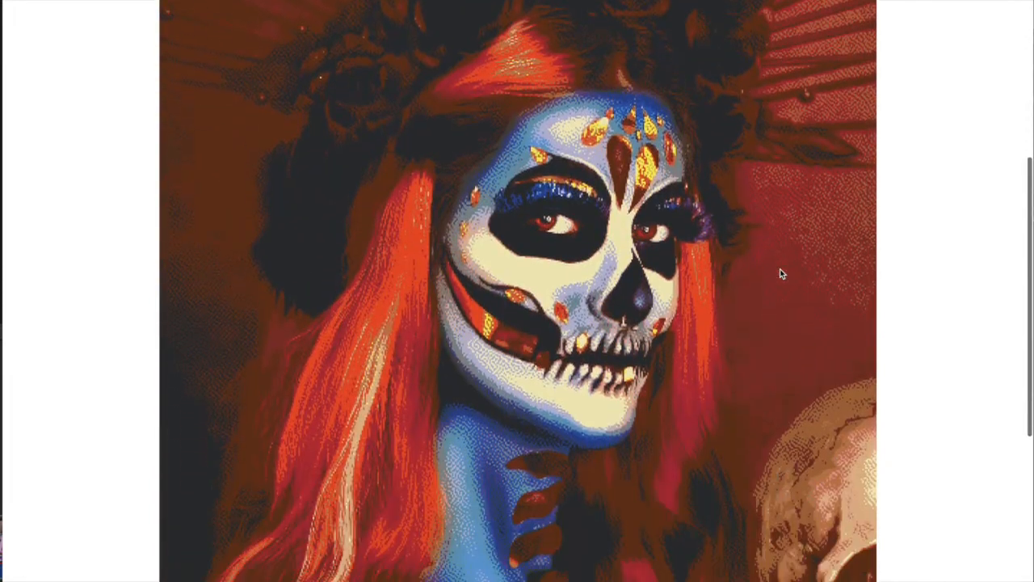
{"action": "scroll", "coordinate": [781, 274], "scroll_direction": "down", "scroll_amount": 1}
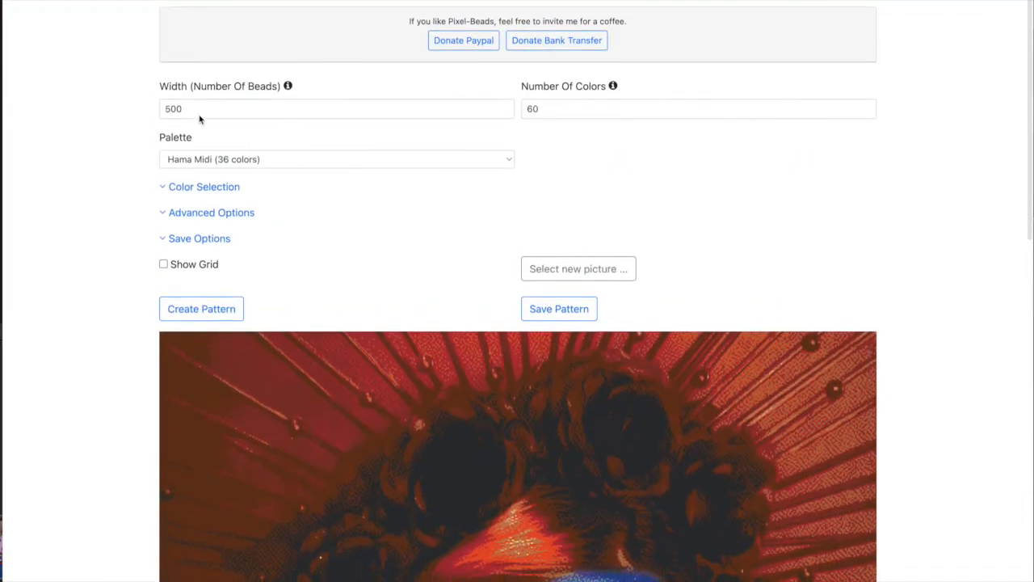
- Set the width back to 90 beads, recreate the pattern and check its bead color overview
{"action": "left_click", "coordinate": [200, 109]}
{"action": "double_click", "coordinate": [200, 109]}
{"action": "type", "text": "90"}
{"action": "left_click", "coordinate": [201, 309]}
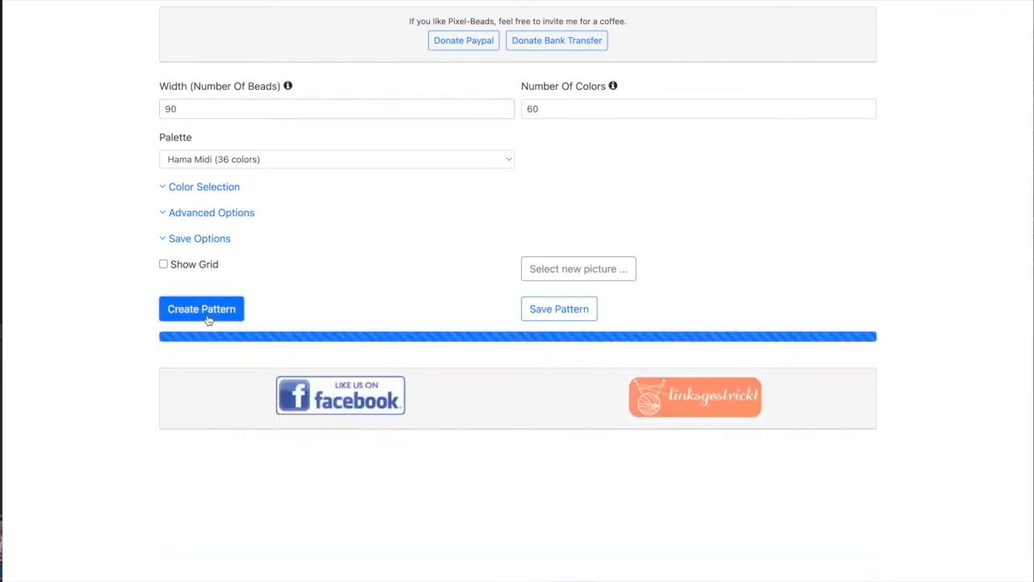
{"action": "scroll", "coordinate": [514, 319], "scroll_direction": "down", "scroll_amount": 7}
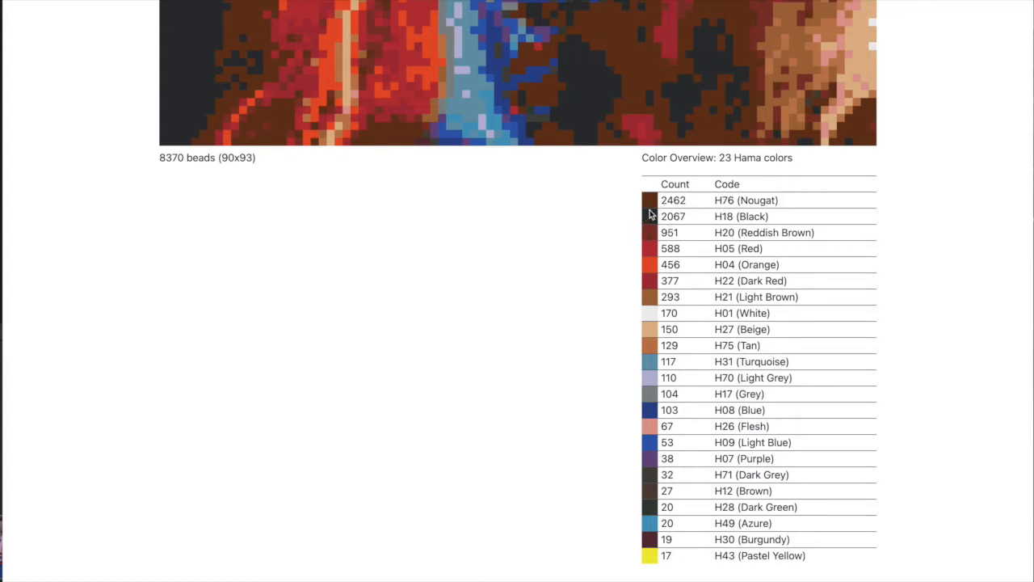
- Switch the bead palette to Artkal Midi (156 colors) and recreate the pattern
{"action": "scroll", "coordinate": [705, 248], "scroll_direction": "up", "scroll_amount": 10}
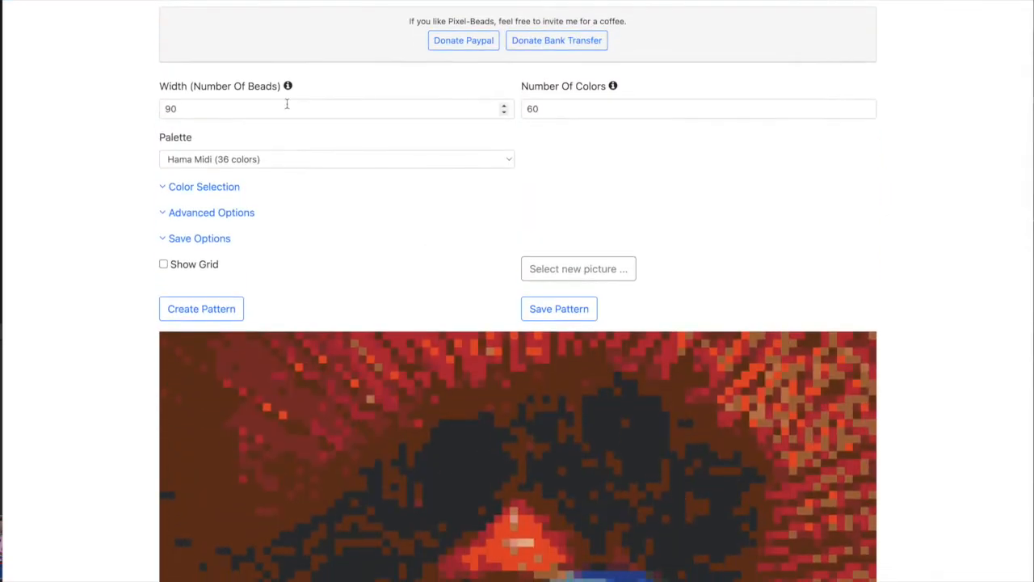
{"action": "left_click", "coordinate": [203, 161]}
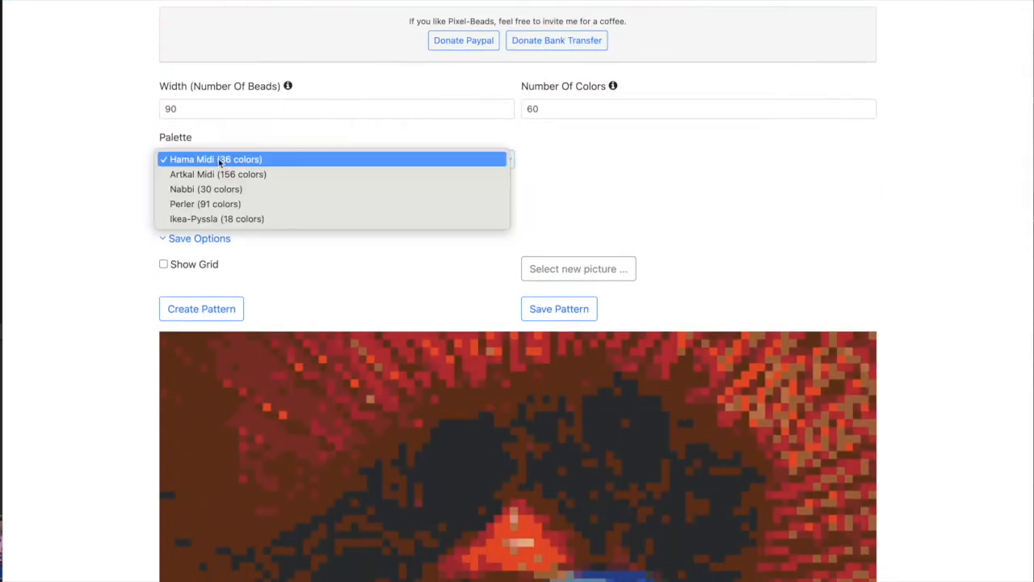
{"action": "left_click", "coordinate": [259, 171]}
{"action": "left_click", "coordinate": [181, 313]}
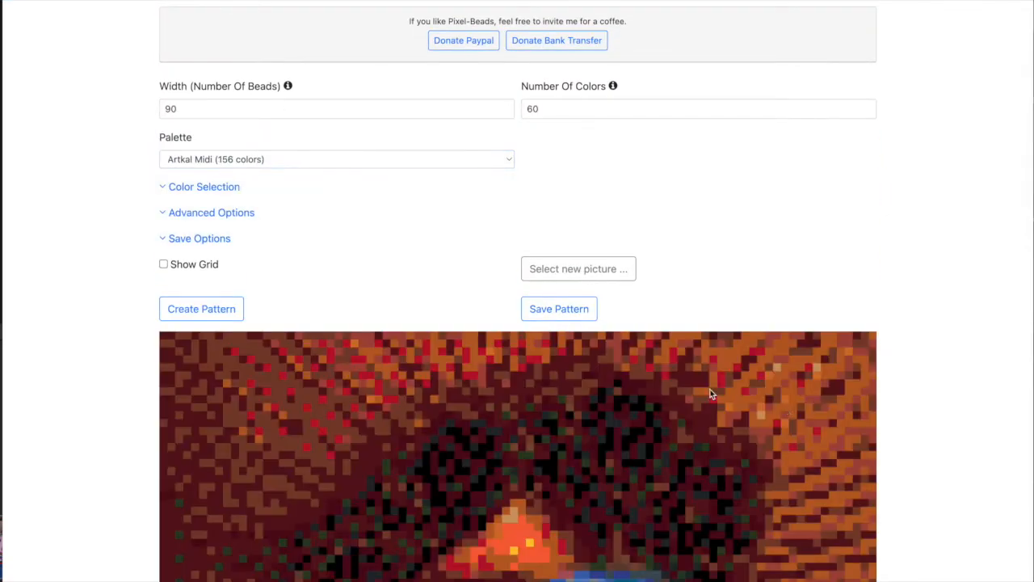
- Examine the color overview and facial detail of the Artkal Midi pattern
{"action": "scroll", "coordinate": [711, 393], "scroll_direction": "down", "scroll_amount": 15}
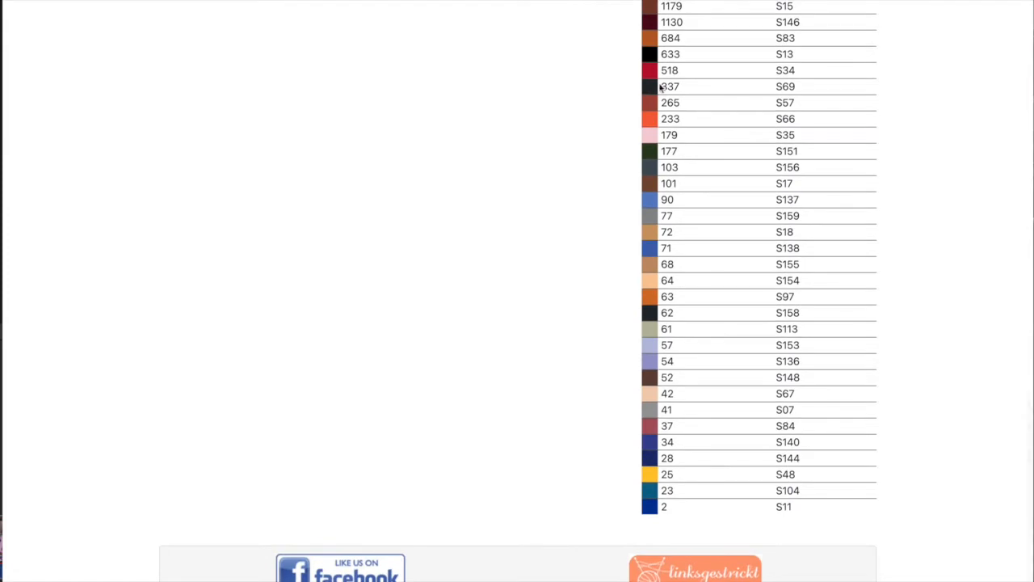
{"action": "scroll", "coordinate": [687, 299], "scroll_direction": "up", "scroll_amount": 15}
{"action": "scroll", "coordinate": [679, 313], "scroll_direction": "down", "scroll_amount": 5}
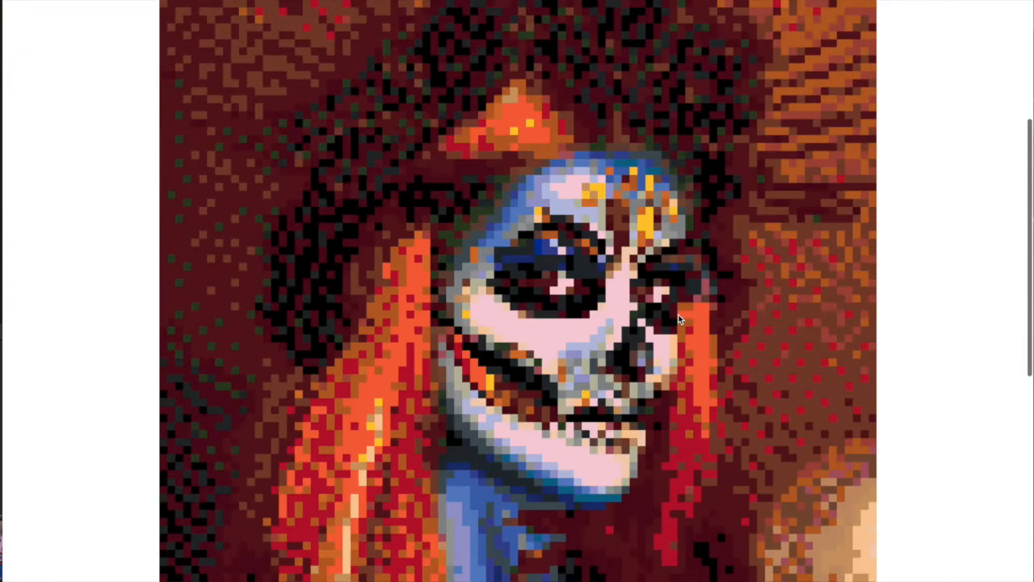
{"action": "scroll", "coordinate": [780, 336], "scroll_direction": "down", "scroll_amount": 1}
{"action": "scroll", "coordinate": [778, 337], "scroll_direction": "up", "scroll_amount": 1}
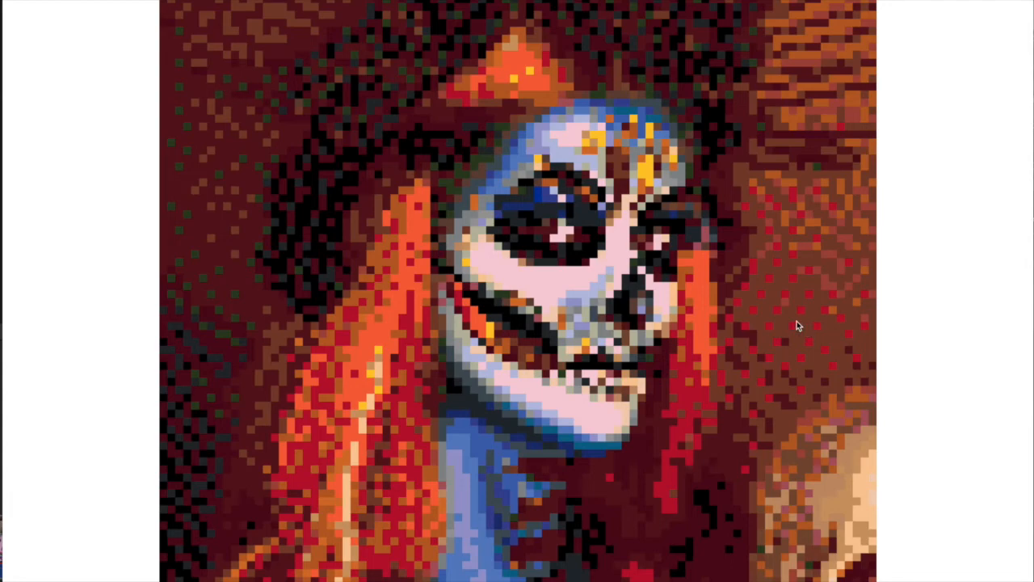
{"action": "scroll", "coordinate": [427, 318], "scroll_direction": "up", "scroll_amount": 10}
{"action": "scroll", "coordinate": [266, 180], "scroll_direction": "down", "scroll_amount": 8}
{"action": "scroll", "coordinate": [429, 363], "scroll_direction": "down", "scroll_amount": 3}
{"action": "scroll", "coordinate": [425, 358], "scroll_direction": "up", "scroll_amount": 9}
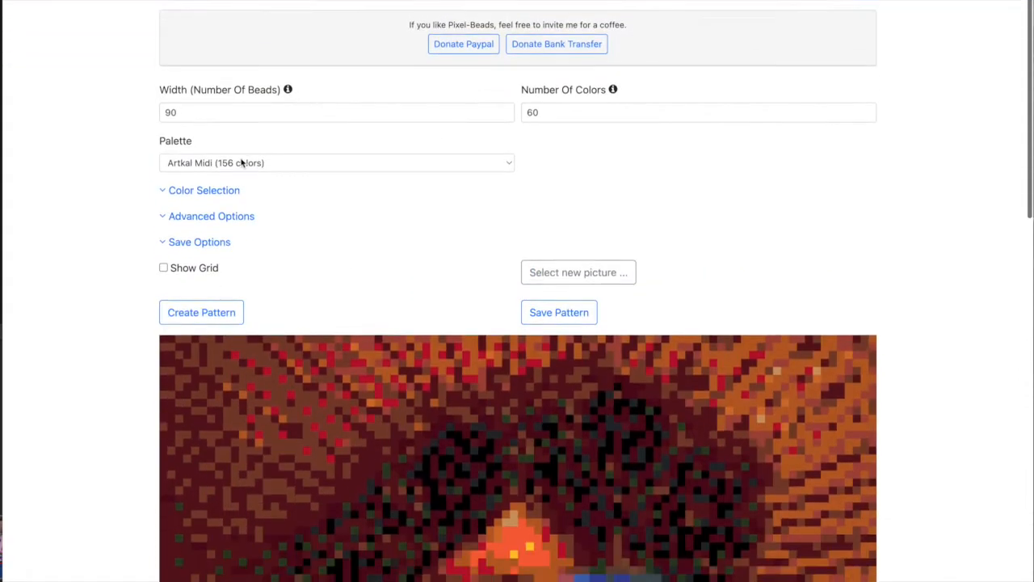
- Change the palette to Nabbi (30 colors), recreate the pattern and view the result
{"action": "left_click", "coordinate": [245, 164]}
{"action": "left_click", "coordinate": [208, 187]}
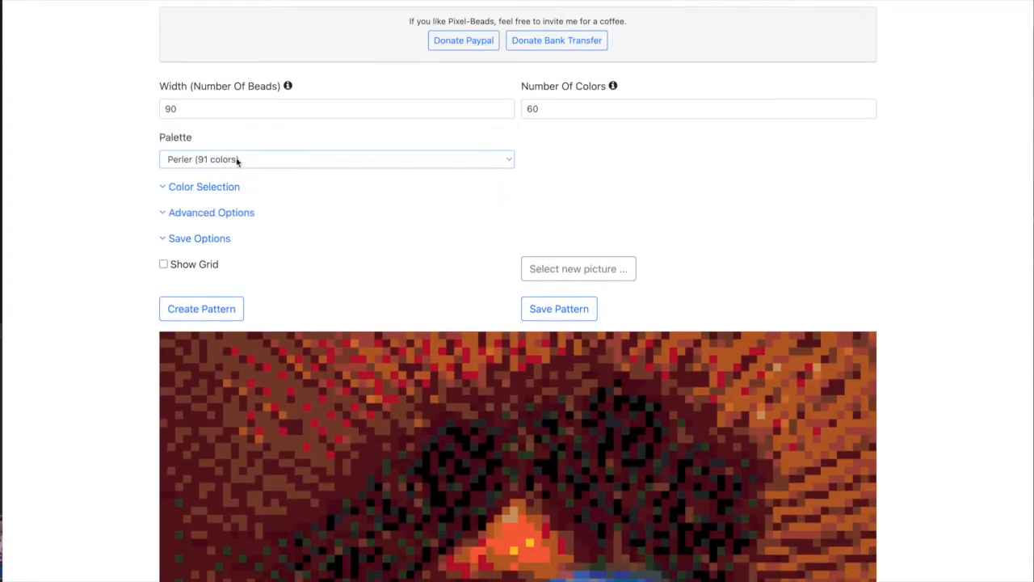
{"action": "left_click", "coordinate": [227, 164]}
{"action": "left_click", "coordinate": [501, 143]}
{"action": "left_click", "coordinate": [207, 312]}
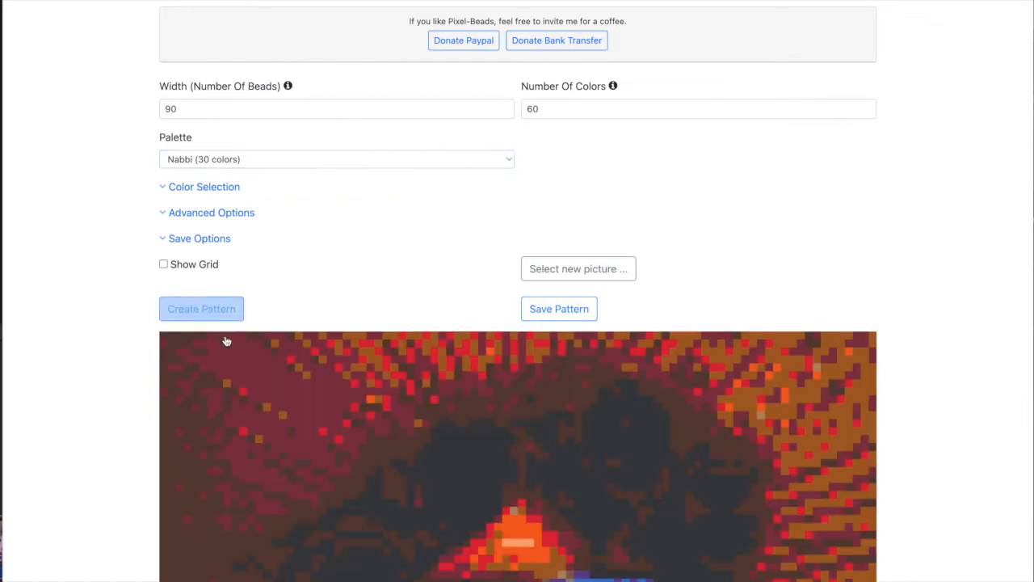
{"action": "scroll", "coordinate": [288, 498], "scroll_direction": "down", "scroll_amount": 7}
{"action": "scroll", "coordinate": [287, 498], "scroll_direction": "up", "scroll_amount": 7}
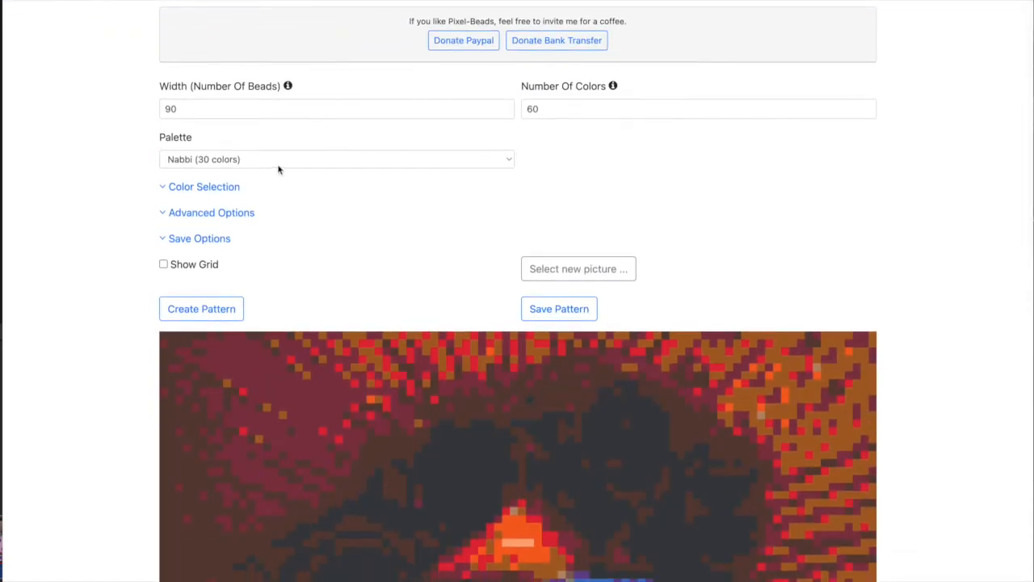
- Set the palette back to Hama Midi (36 colors) and recreate the pattern
{"action": "left_click", "coordinate": [256, 162]}
{"action": "left_click", "coordinate": [243, 129]}
{"action": "left_click", "coordinate": [212, 311]}
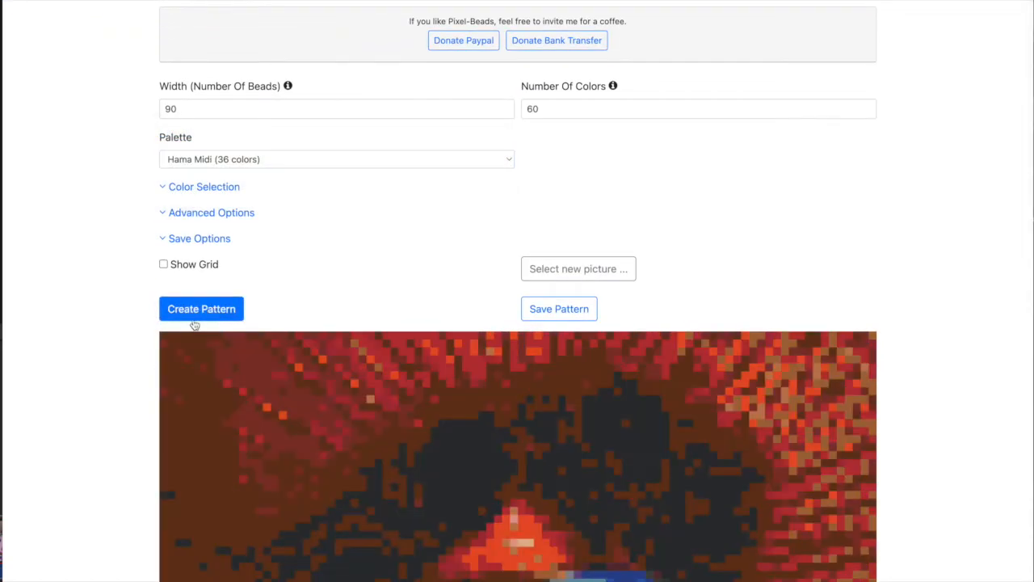
- Examine the recreated Hama Midi pattern, its total bead count and its color overview
{"action": "scroll", "coordinate": [132, 377], "scroll_direction": "down", "scroll_amount": 10}
{"action": "scroll", "coordinate": [151, 364], "scroll_direction": "up", "scroll_amount": 6}
{"action": "scroll", "coordinate": [158, 371], "scroll_direction": "down", "scroll_amount": 2}
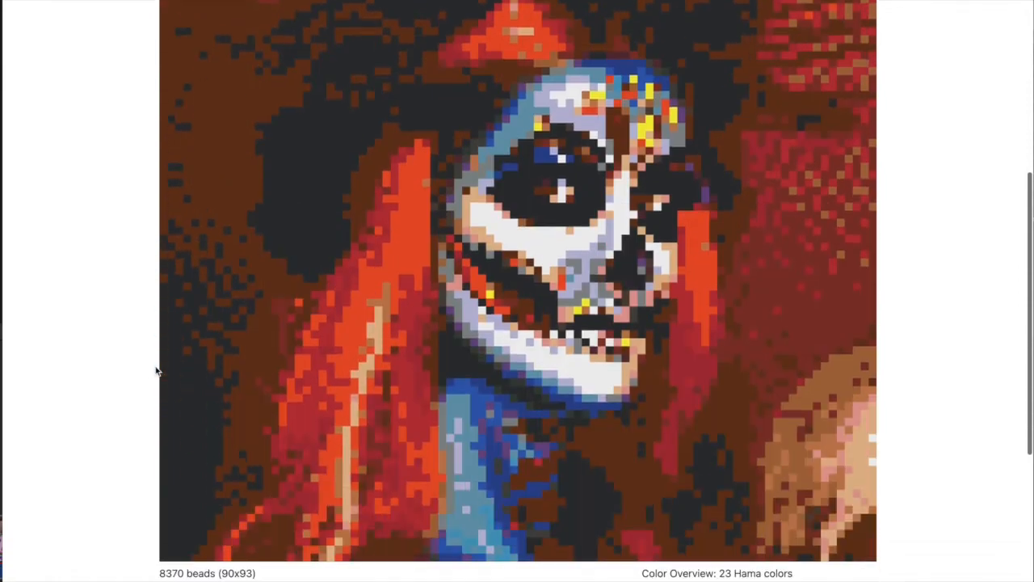
{"action": "scroll", "coordinate": [157, 372], "scroll_direction": "up", "scroll_amount": 4}
{"action": "scroll", "coordinate": [443, 161], "scroll_direction": "up", "scroll_amount": 3}
{"action": "scroll", "coordinate": [515, 194], "scroll_direction": "down", "scroll_amount": 12}
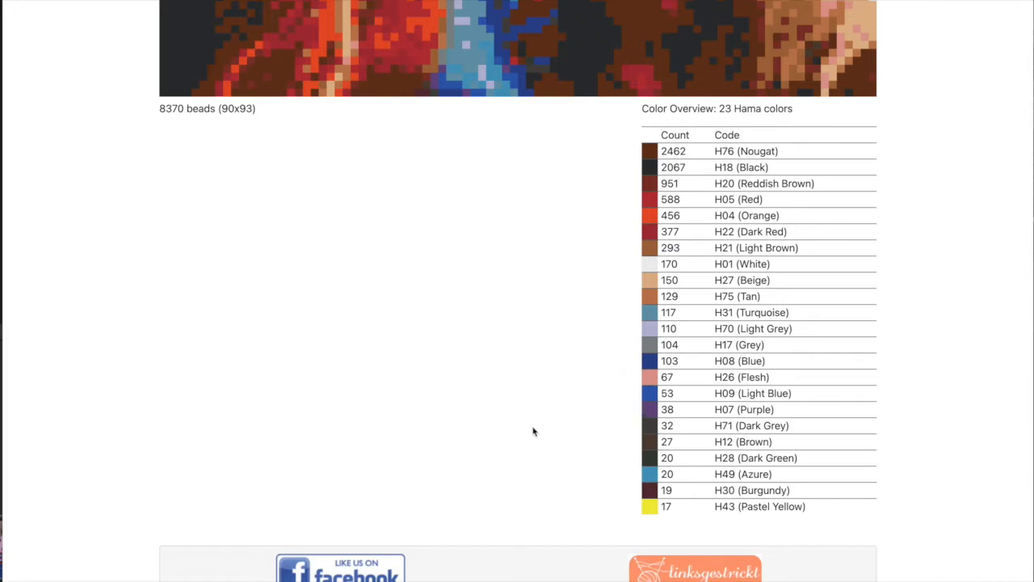
{"action": "scroll", "coordinate": [468, 418], "scroll_direction": "up", "scroll_amount": 5}
{"action": "scroll", "coordinate": [469, 418], "scroll_direction": "down", "scroll_amount": 5}
- Open the color selection for the Hama Midi palette
{"action": "scroll", "coordinate": [382, 305], "scroll_direction": "up", "scroll_amount": 12}
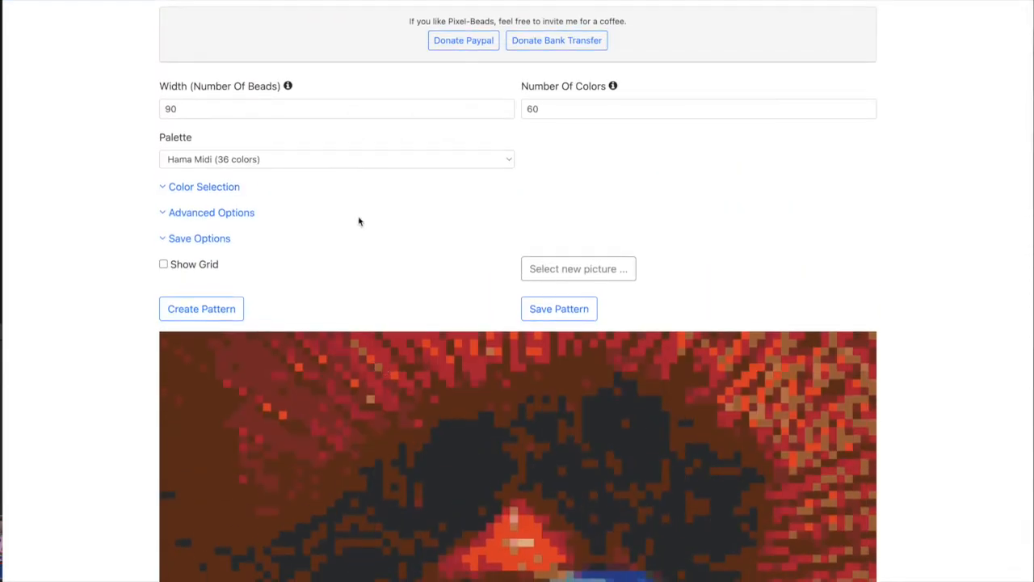
{"action": "left_click", "coordinate": [216, 188]}
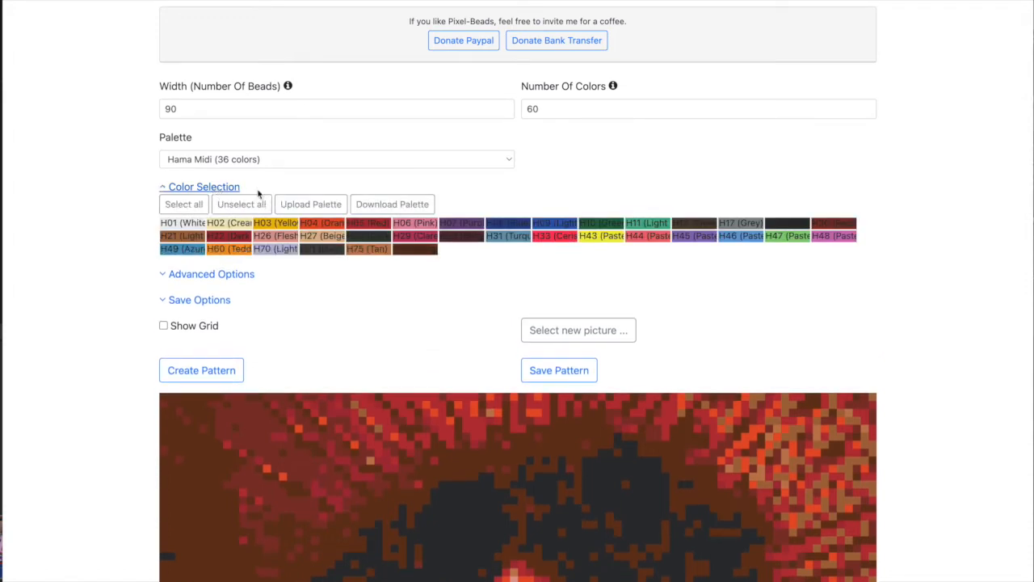
{"action": "left_click", "coordinate": [211, 191]}
{"action": "left_click", "coordinate": [212, 192]}
- Try excluding H01 (White) and H02 (Cream) from the palette and include both again
{"action": "left_click", "coordinate": [184, 224]}
{"action": "left_click", "coordinate": [230, 223]}
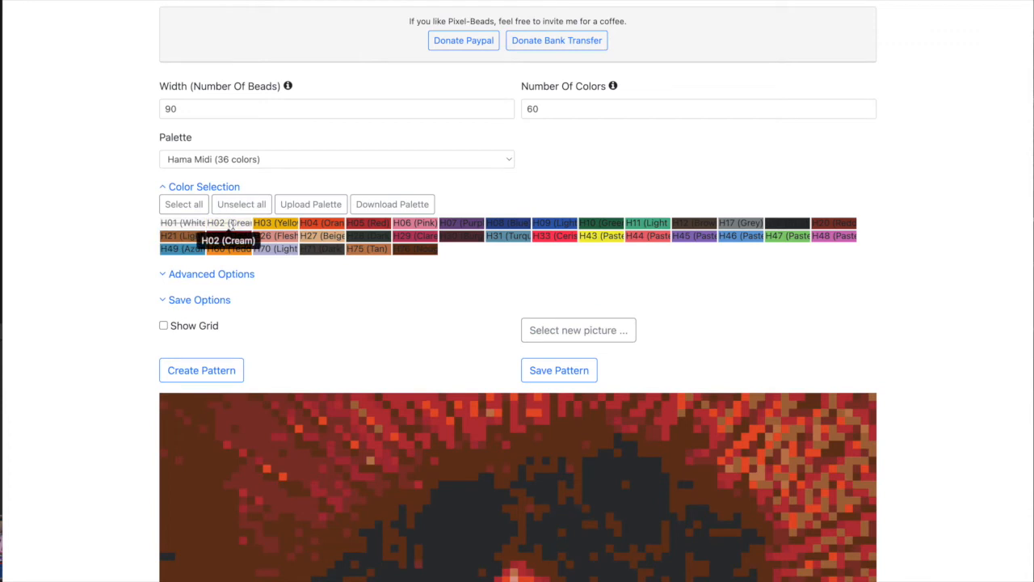
{"action": "left_click", "coordinate": [230, 224]}
{"action": "left_click", "coordinate": [184, 224]}
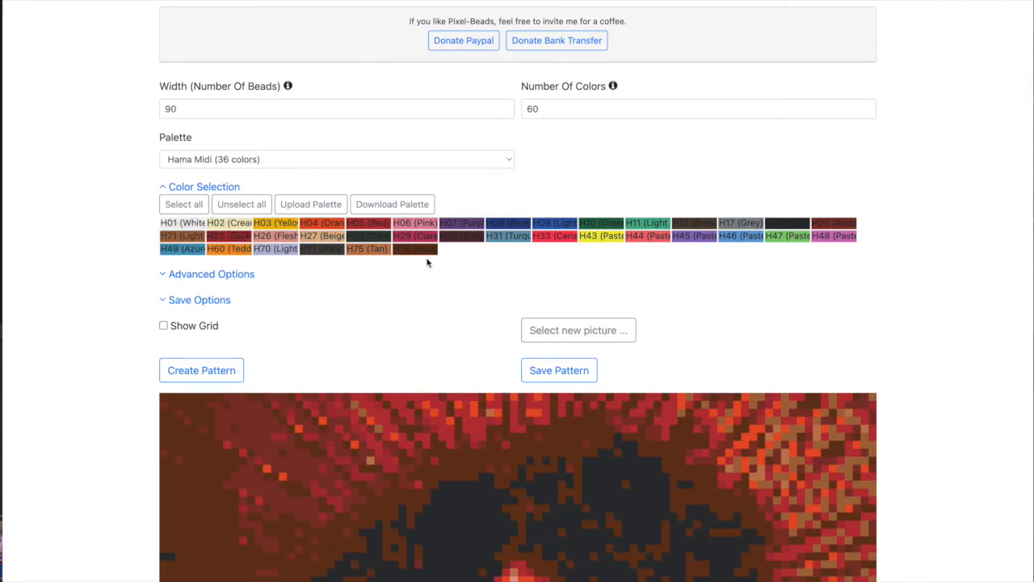
- Exclude H12 (Brown), H28 (Dark Green), H45 and H49 (Azure) from the palette, recreate the pattern and review it
{"action": "left_click", "coordinate": [694, 224]}
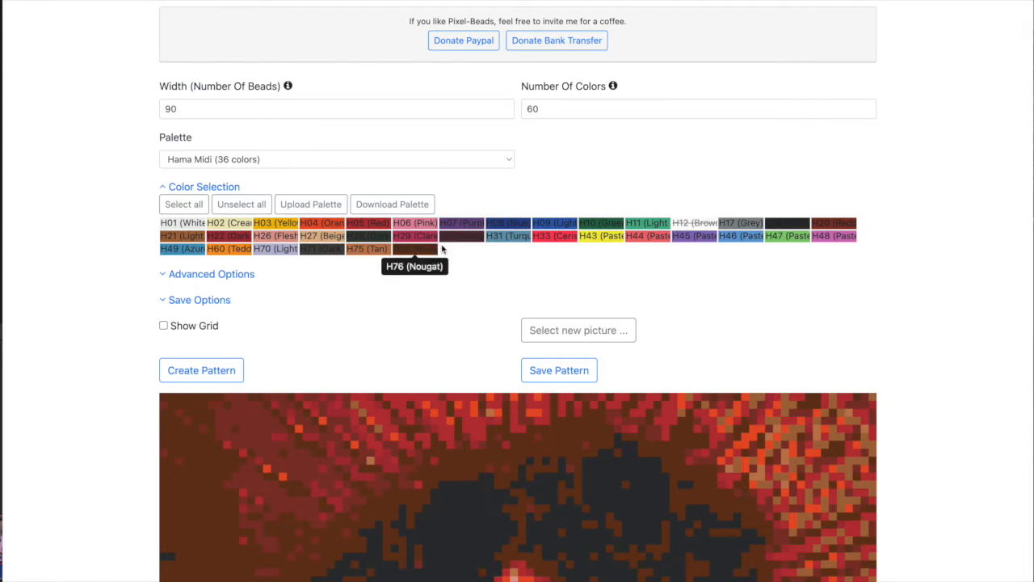
{"action": "left_click", "coordinate": [461, 224]}
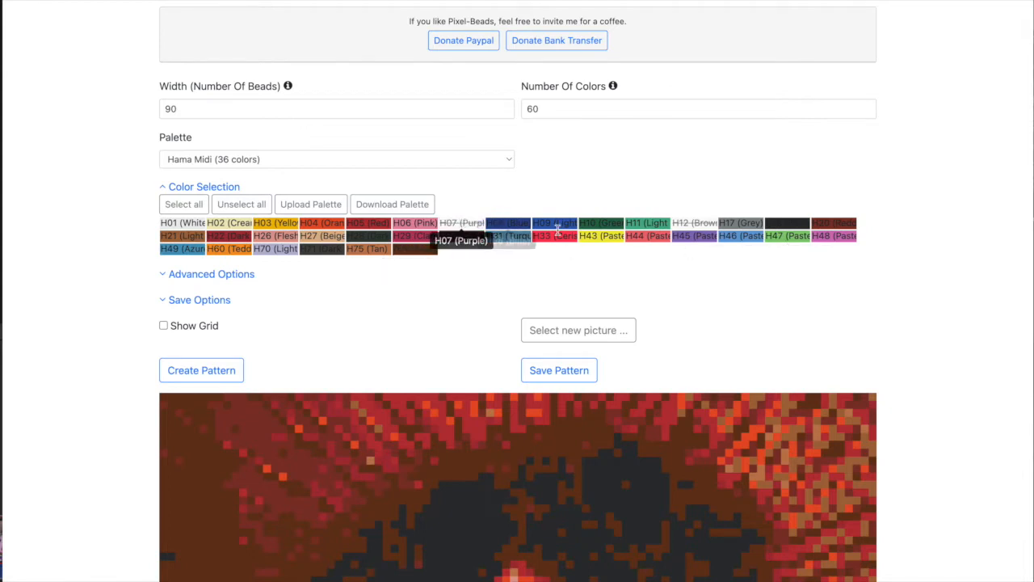
{"action": "left_click", "coordinate": [695, 236]}
{"action": "left_click", "coordinate": [461, 223]}
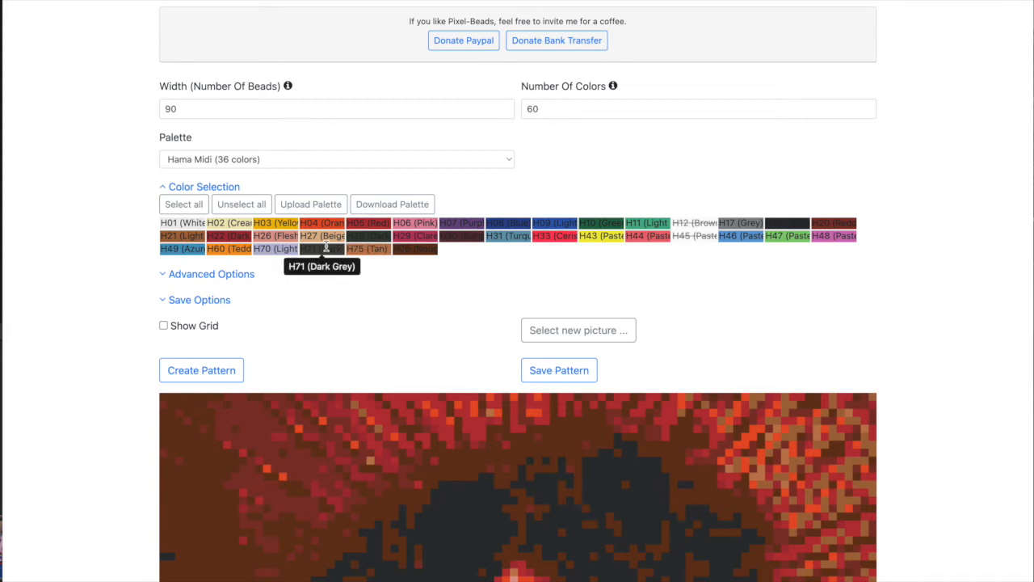
{"action": "left_click", "coordinate": [365, 235]}
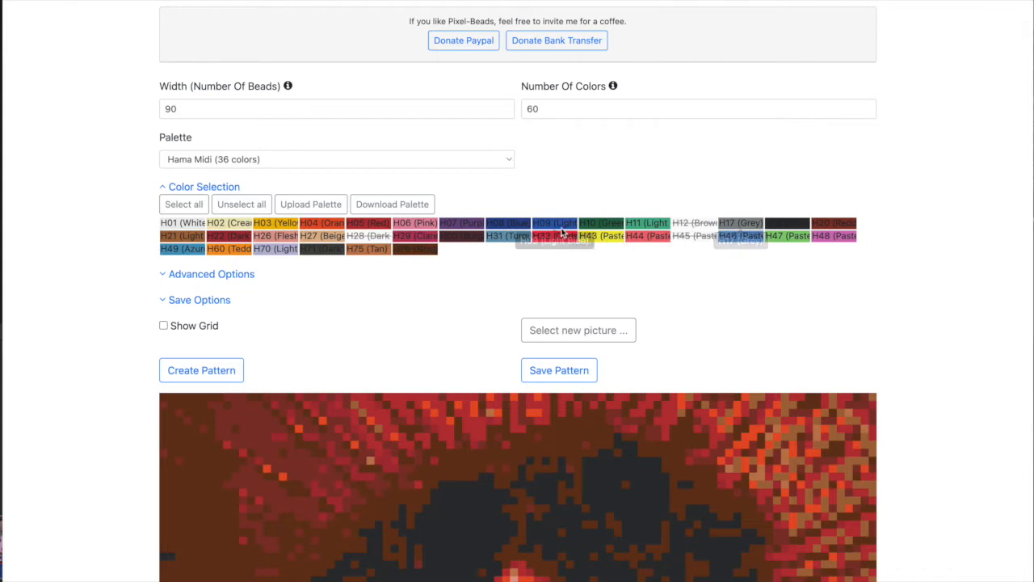
{"action": "left_click", "coordinate": [181, 248]}
{"action": "left_click", "coordinate": [220, 368]}
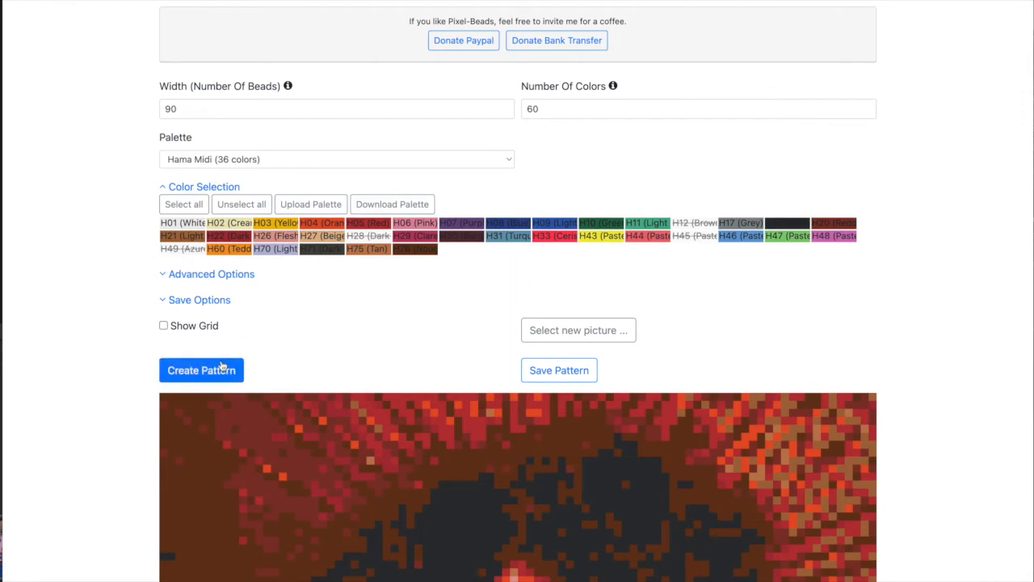
{"action": "scroll", "coordinate": [507, 347], "scroll_direction": "down", "scroll_amount": 12}
{"action": "scroll", "coordinate": [507, 347], "scroll_direction": "up", "scroll_amount": 5}
{"action": "scroll", "coordinate": [517, 349], "scroll_direction": "down", "scroll_amount": 5}
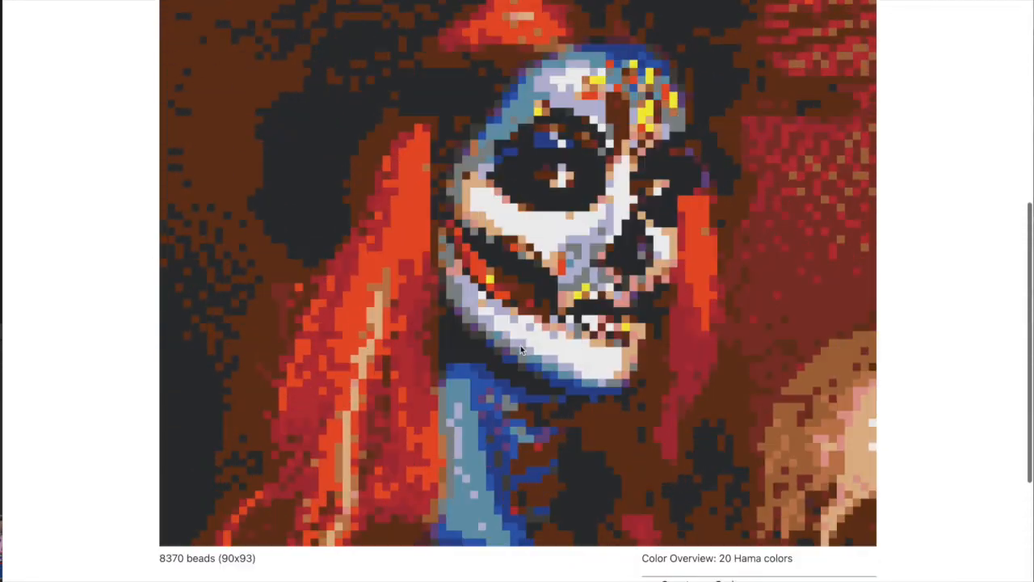
{"action": "scroll", "coordinate": [589, 307], "scroll_direction": "up", "scroll_amount": 8}
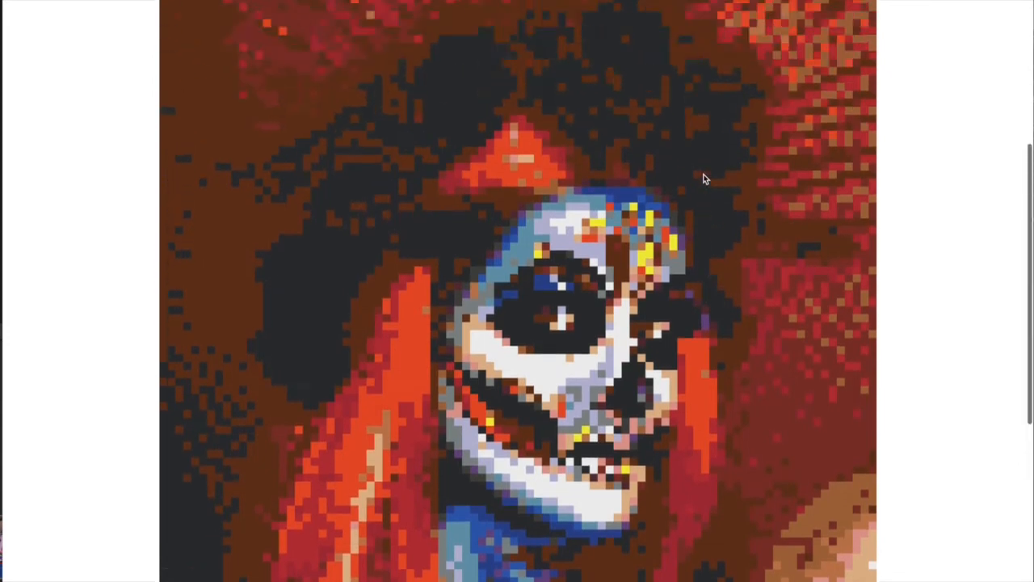
{"action": "scroll", "coordinate": [697, 180], "scroll_direction": "down", "scroll_amount": 3}
- Exclude H04, H07, H08, H26, H29, H30, H70 and H71 from the Hama Midi palette as well
{"action": "scroll", "coordinate": [689, 182], "scroll_direction": "up", "scroll_amount": 8}
{"action": "left_click", "coordinate": [508, 223]}
{"action": "left_click", "coordinate": [461, 223]}
{"action": "left_click", "coordinate": [461, 236]}
{"action": "left_click", "coordinate": [415, 236]}
{"action": "left_click", "coordinate": [321, 249]}
{"action": "left_click", "coordinate": [285, 236]}
{"action": "left_click", "coordinate": [275, 248]}
{"action": "left_click", "coordinate": [320, 223]}
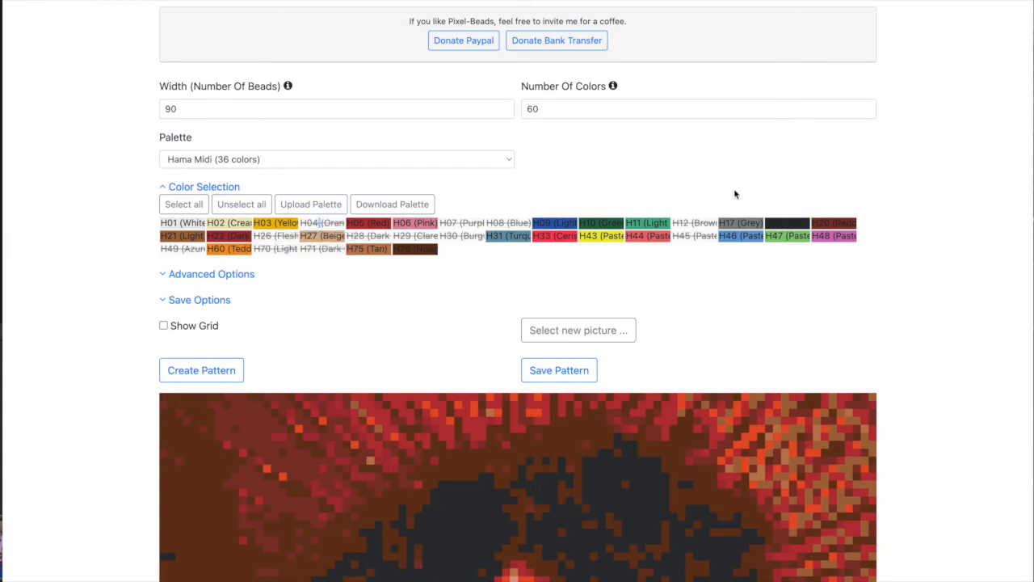
- Exclude H43 (Pastel Yellow) and H47 from the palette and recreate the pattern
{"action": "scroll", "coordinate": [703, 186], "scroll_direction": "down", "scroll_amount": 6}
{"action": "scroll", "coordinate": [743, 185], "scroll_direction": "up", "scroll_amount": 7}
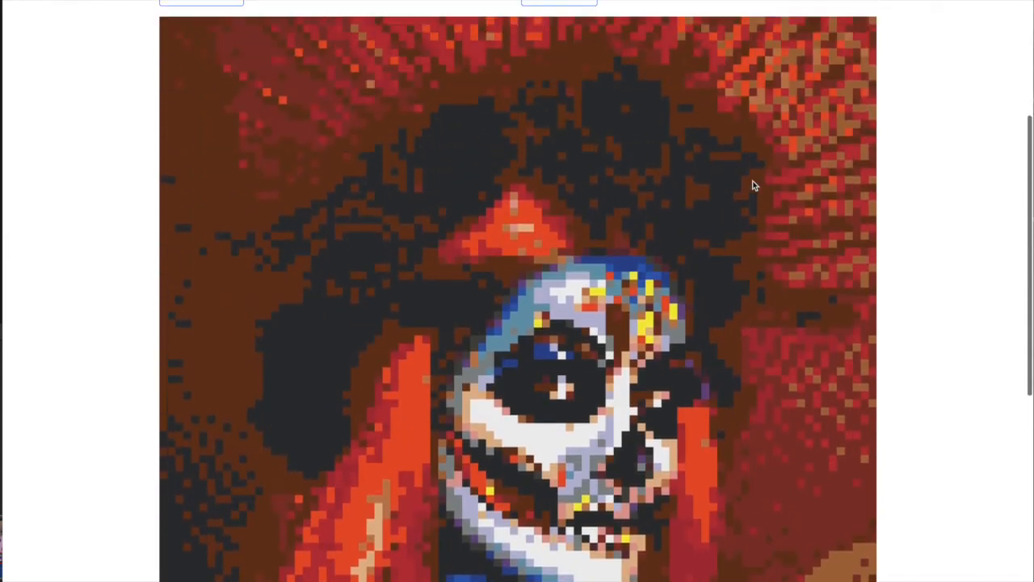
{"action": "scroll", "coordinate": [732, 184], "scroll_direction": "down", "scroll_amount": 1}
{"action": "left_click", "coordinate": [601, 235]}
{"action": "left_click", "coordinate": [786, 235]}
{"action": "left_click", "coordinate": [234, 375]}
- Examine the reduced-palette pattern's facial detail, color overview and excluded colors
{"action": "scroll", "coordinate": [382, 354], "scroll_direction": "down", "scroll_amount": 6}
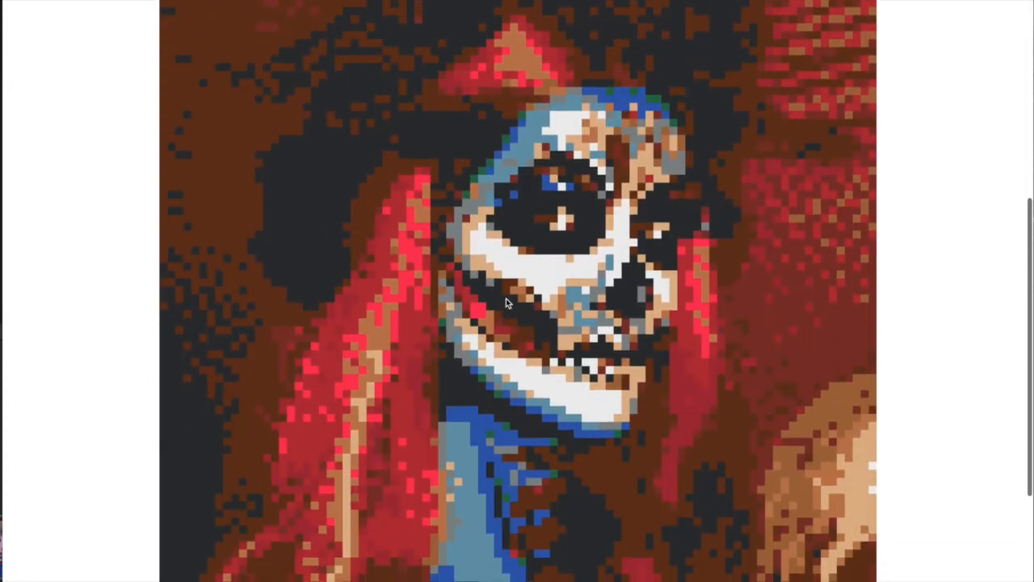
{"action": "scroll", "coordinate": [505, 298], "scroll_direction": "up", "scroll_amount": 2}
{"action": "scroll", "coordinate": [505, 299], "scroll_direction": "down", "scroll_amount": 3}
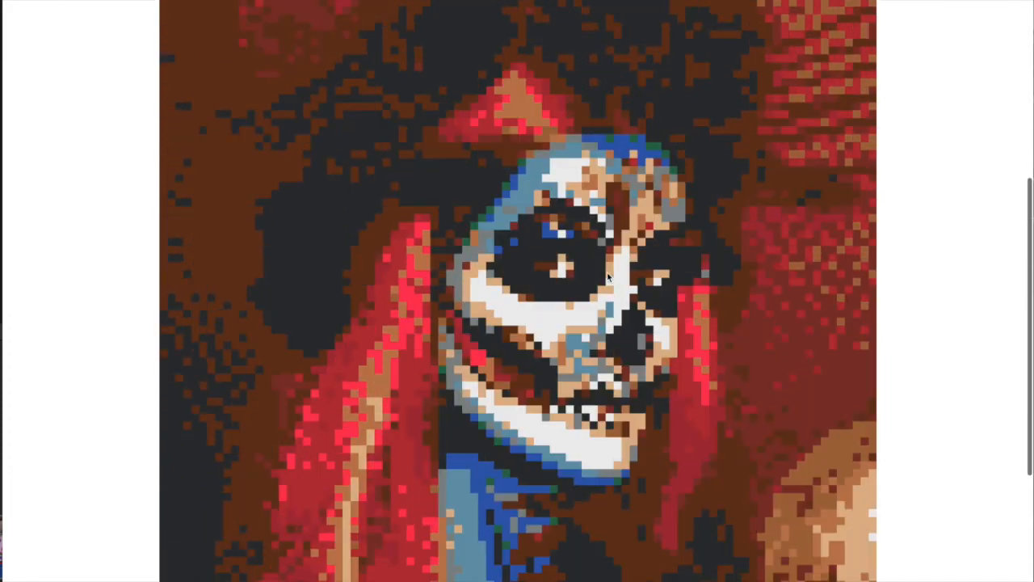
{"action": "scroll", "coordinate": [611, 276], "scroll_direction": "up", "scroll_amount": 6}
{"action": "scroll", "coordinate": [609, 278], "scroll_direction": "down", "scroll_amount": 10}
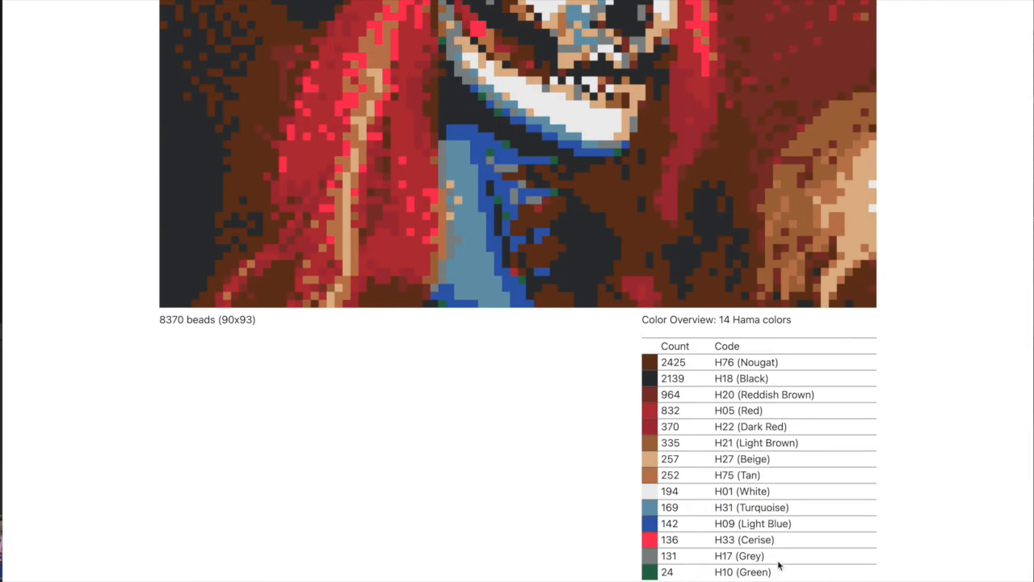
{"action": "scroll", "coordinate": [465, 240], "scroll_direction": "up", "scroll_amount": 10}
{"action": "scroll", "coordinate": [384, 218], "scroll_direction": "down", "scroll_amount": 1}
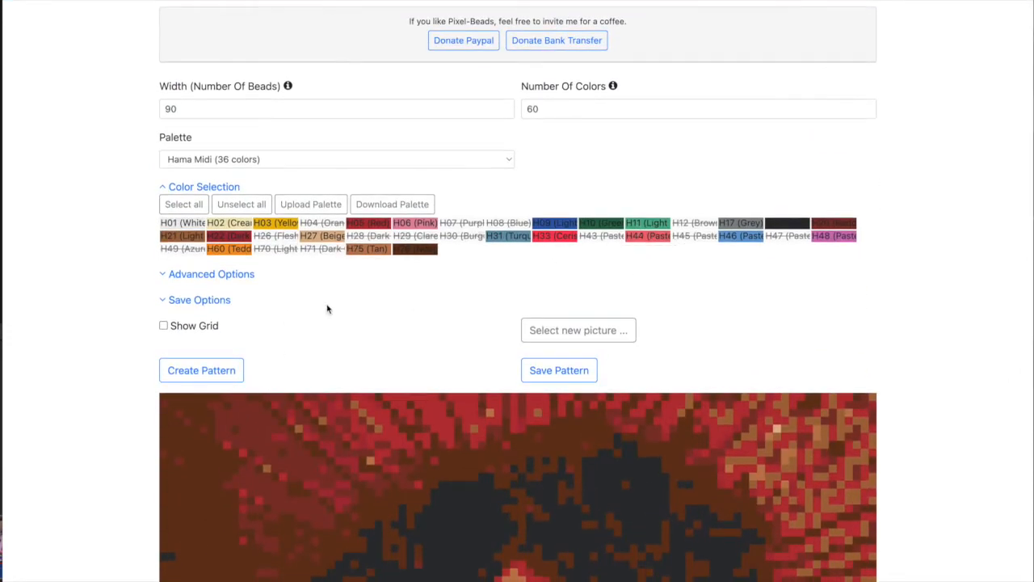
{"action": "scroll", "coordinate": [404, 315], "scroll_direction": "down", "scroll_amount": 5}
{"action": "scroll", "coordinate": [380, 295], "scroll_direction": "up", "scroll_amount": 4}
{"action": "scroll", "coordinate": [366, 285], "scroll_direction": "up", "scroll_amount": 1}
{"action": "scroll", "coordinate": [406, 298], "scroll_direction": "down", "scroll_amount": 5}
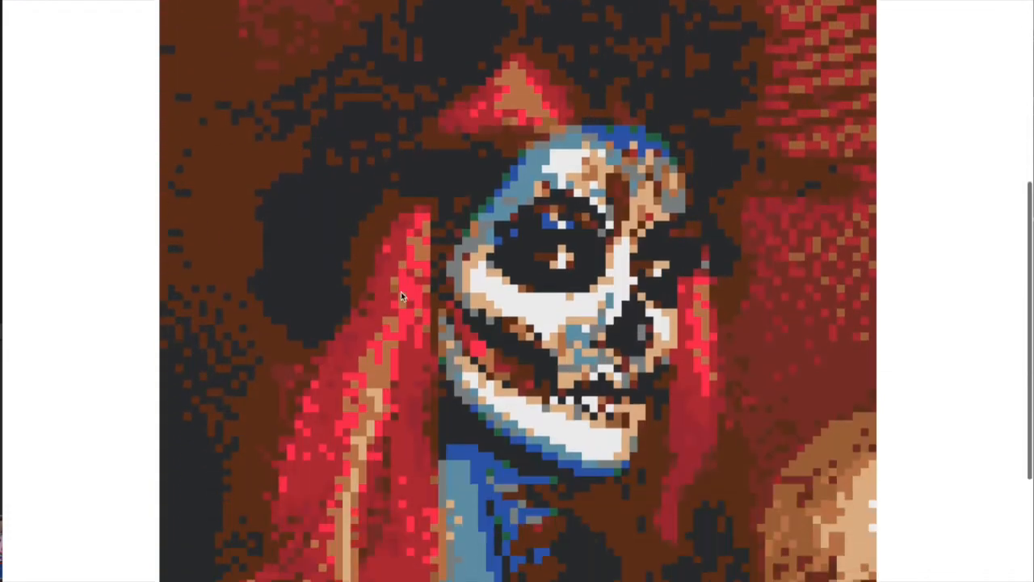
{"action": "scroll", "coordinate": [340, 295], "scroll_direction": "up", "scroll_amount": 5}
{"action": "scroll", "coordinate": [435, 338], "scroll_direction": "down", "scroll_amount": 5}
{"action": "scroll", "coordinate": [435, 337], "scroll_direction": "up", "scroll_amount": 5}
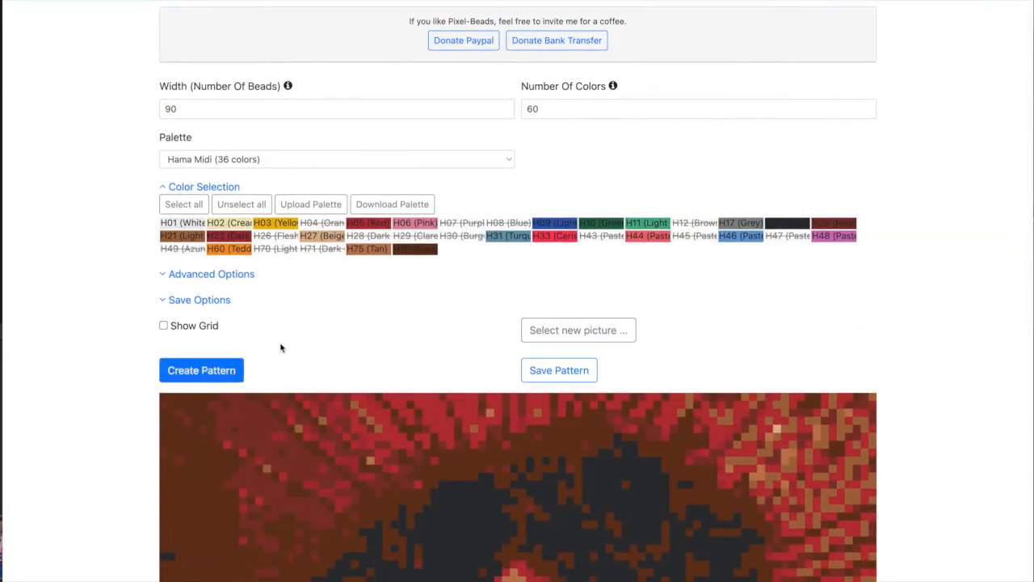
- Open the pattern's save options to show the file format and pattern style settings
{"action": "left_click", "coordinate": [185, 301]}
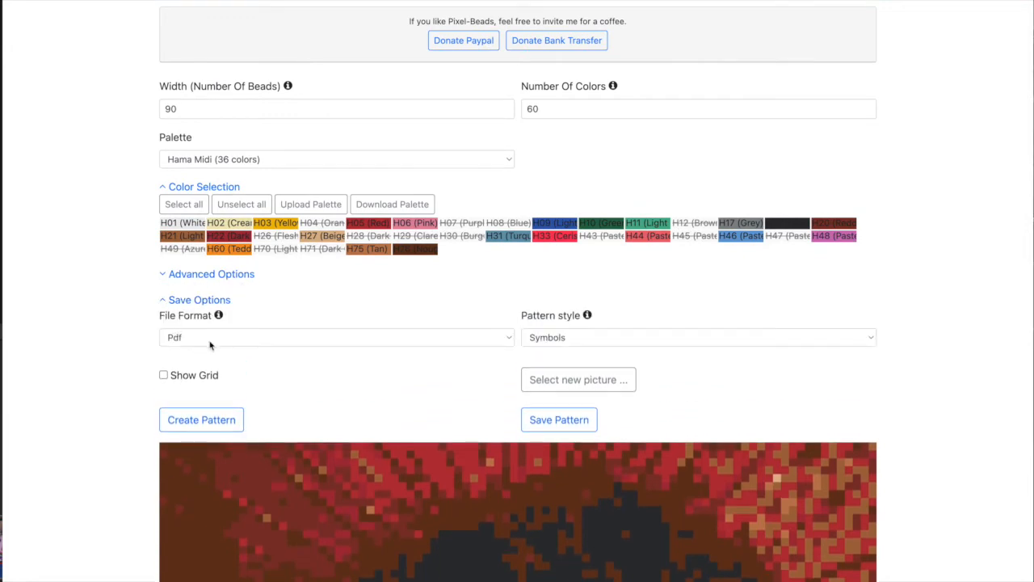
{"action": "scroll", "coordinate": [550, 469], "scroll_direction": "down", "scroll_amount": 10}
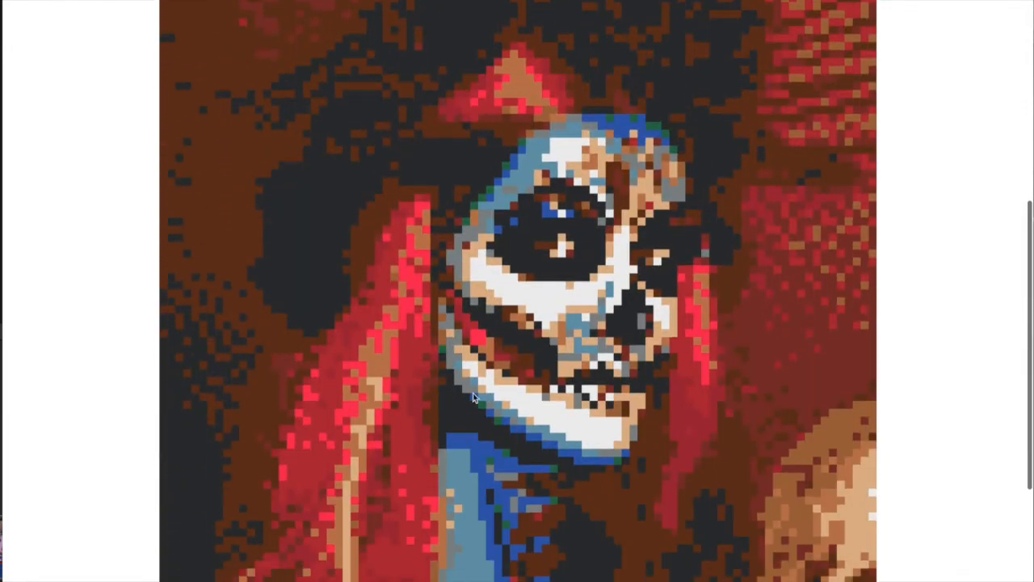
{"action": "scroll", "coordinate": [455, 365], "scroll_direction": "up", "scroll_amount": 10}
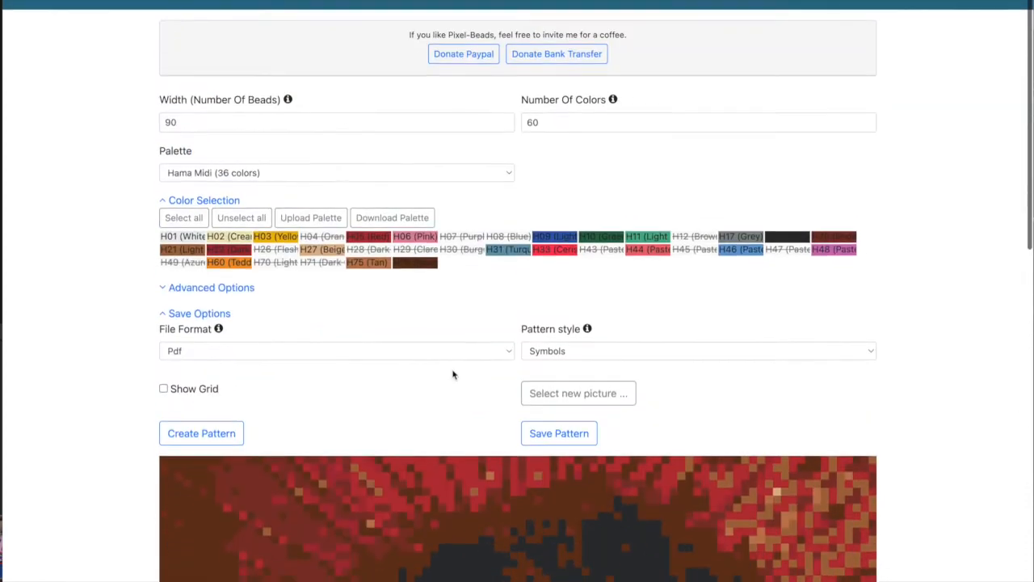
- Set the pattern style to Colored Circles, save the pattern as a PDF and open the saved file
{"action": "left_click", "coordinate": [579, 338]}
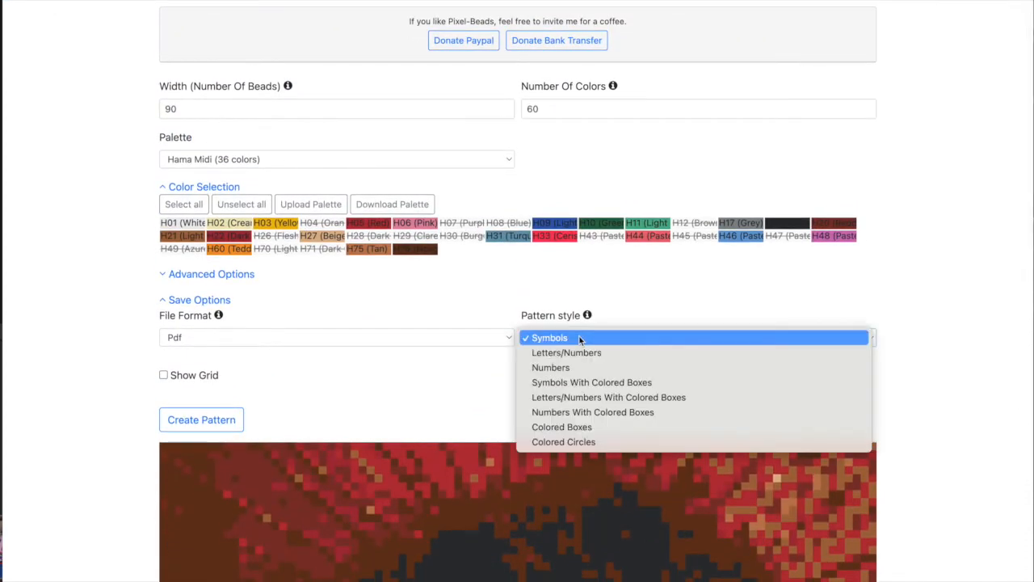
{"action": "left_click", "coordinate": [563, 441]}
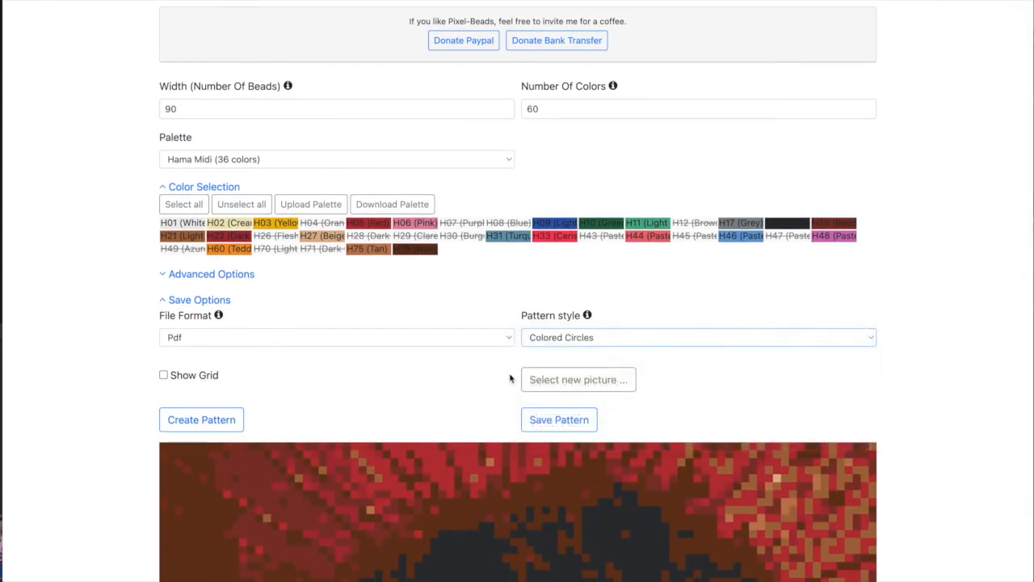
{"action": "left_click", "coordinate": [563, 340]}
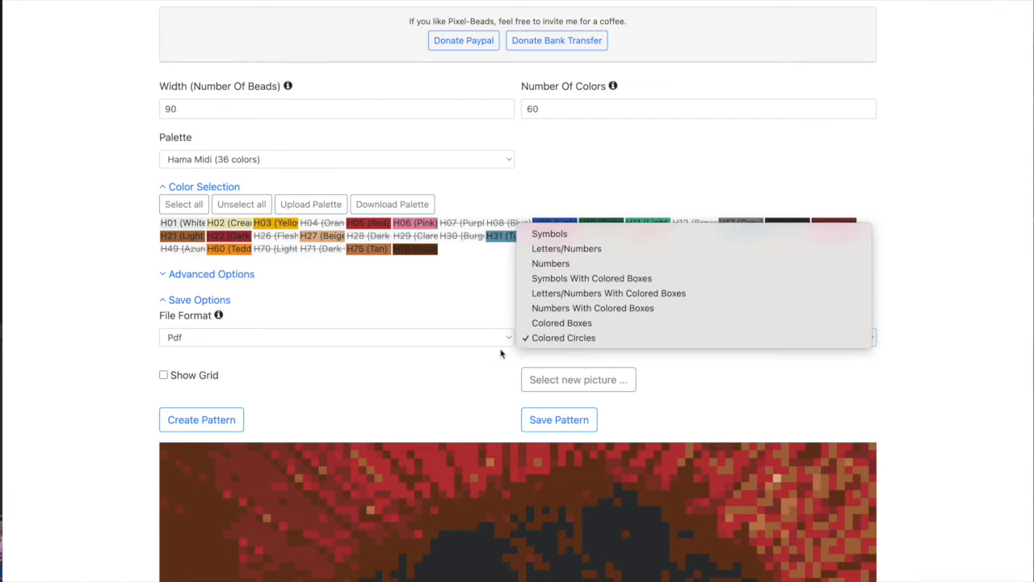
{"action": "left_click", "coordinate": [356, 399]}
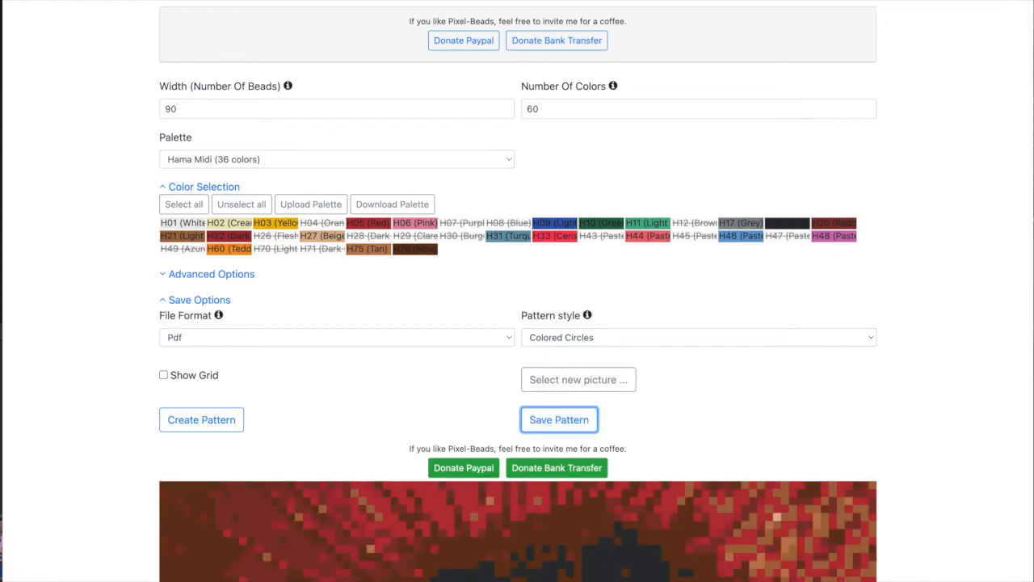
{"action": "left_click", "coordinate": [110, 552]}
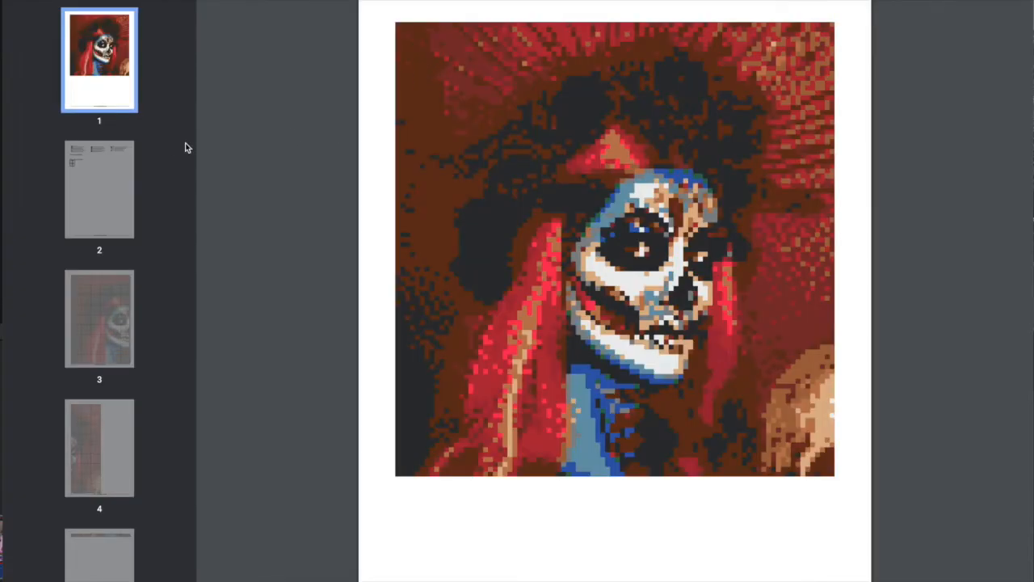
- Review the saved PDF's bead color list, page order overview and the four colored-circle grid pages
{"action": "left_click", "coordinate": [119, 164]}
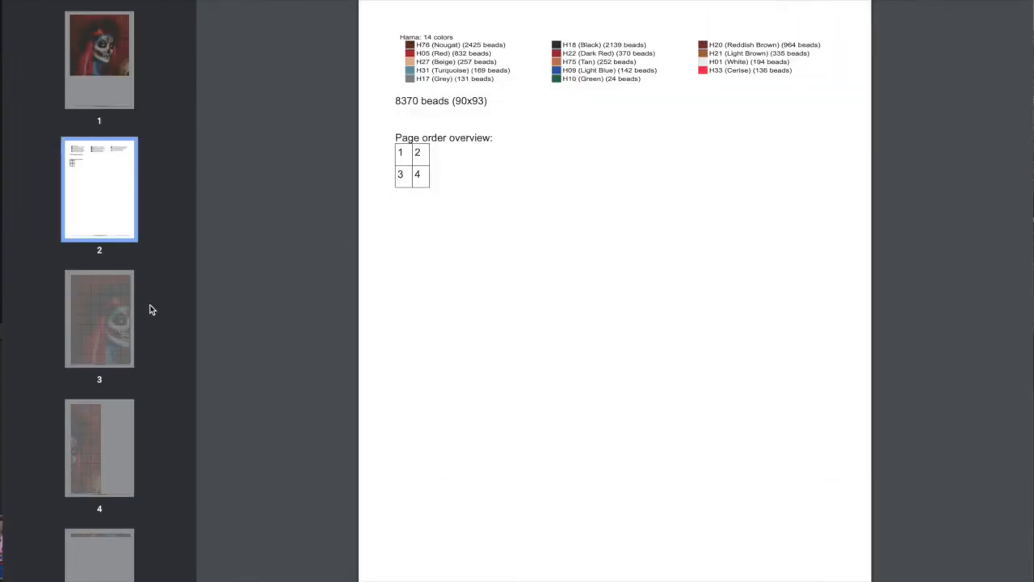
{"action": "left_click_drag", "start_coordinate": [397, 100], "coordinate": [419, 101]}
{"action": "left_click_drag", "start_coordinate": [456, 100], "coordinate": [490, 101]}
{"action": "left_click", "coordinate": [102, 299]}
{"action": "left_click", "coordinate": [133, 209]}
{"action": "left_click", "coordinate": [105, 346]}
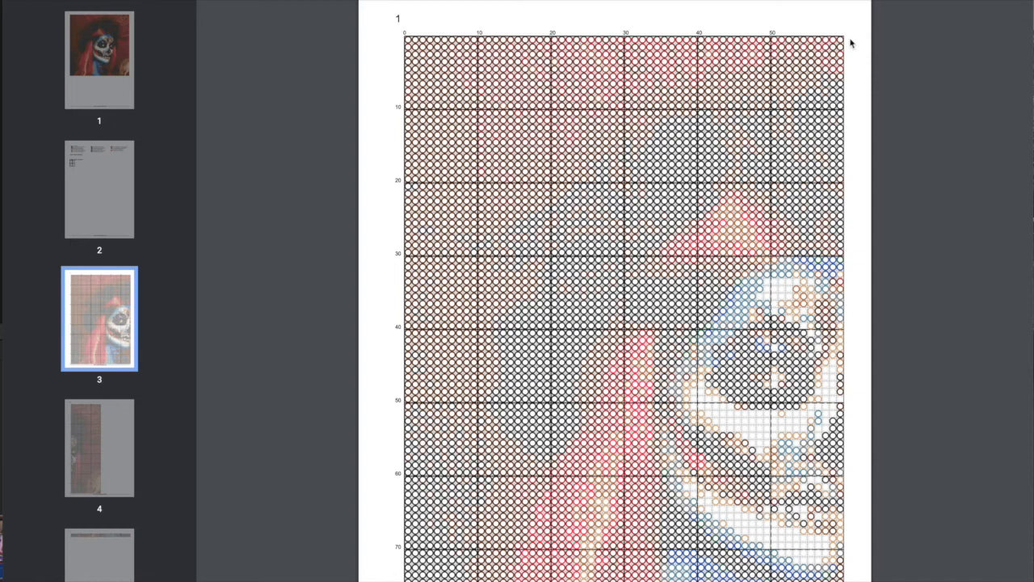
{"action": "left_click", "coordinate": [113, 457]}
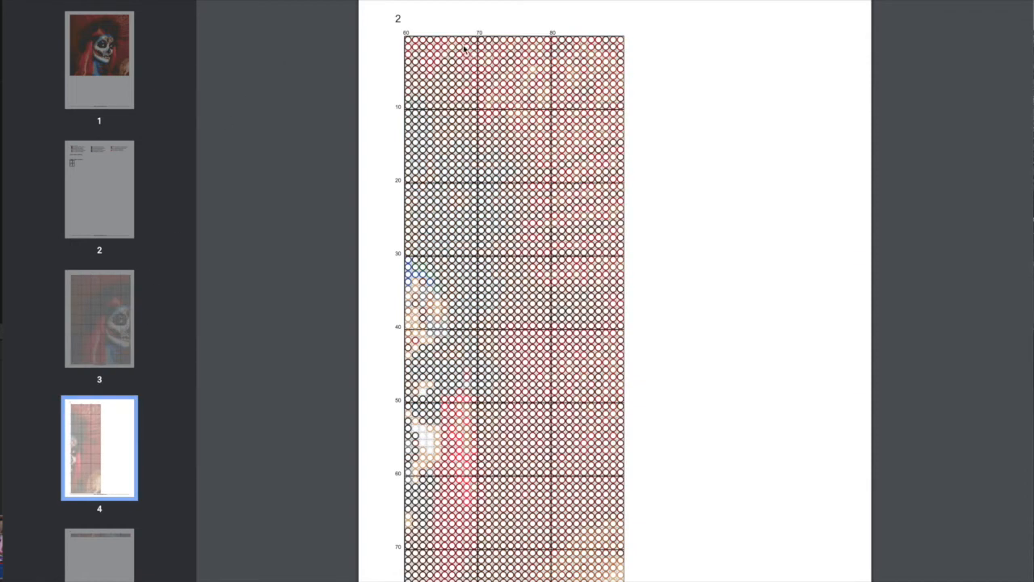
{"action": "left_click", "coordinate": [131, 565]}
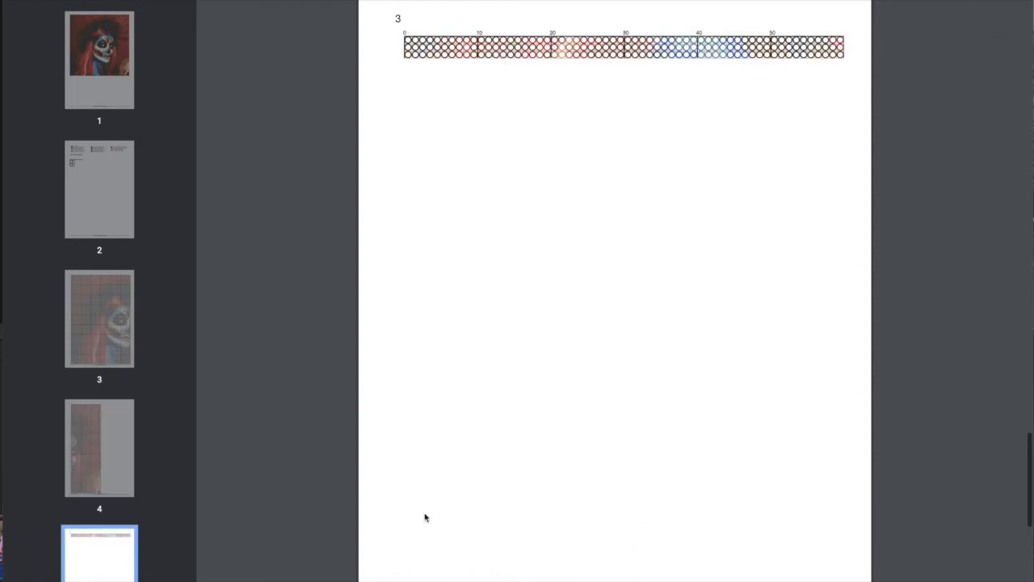
{"action": "left_click", "coordinate": [93, 554]}
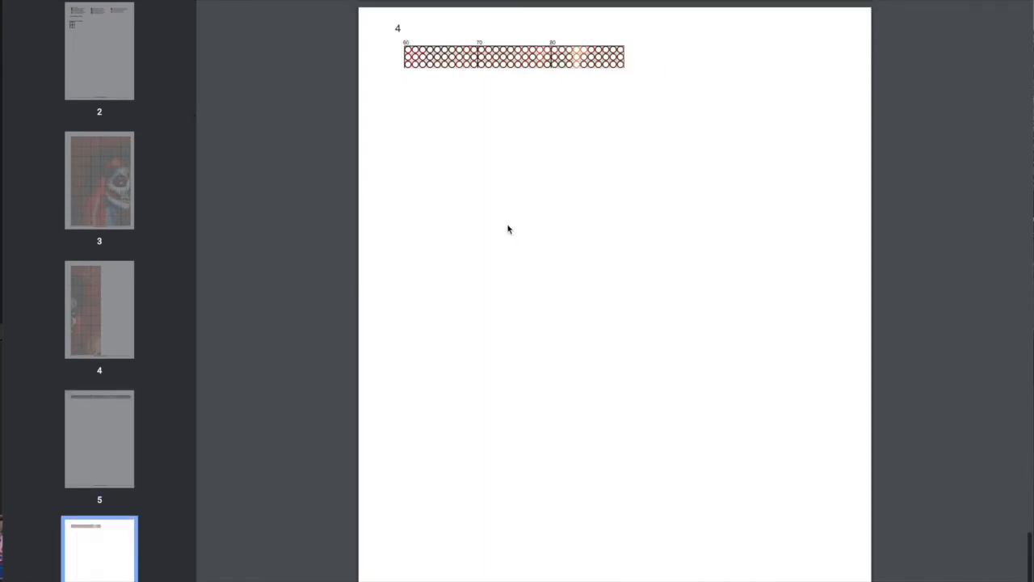
- Return to the PDF's first grid page and enlarge it to inspect the colored circles closely
{"action": "left_click", "coordinate": [127, 315]}
{"action": "left_click", "coordinate": [106, 187]}
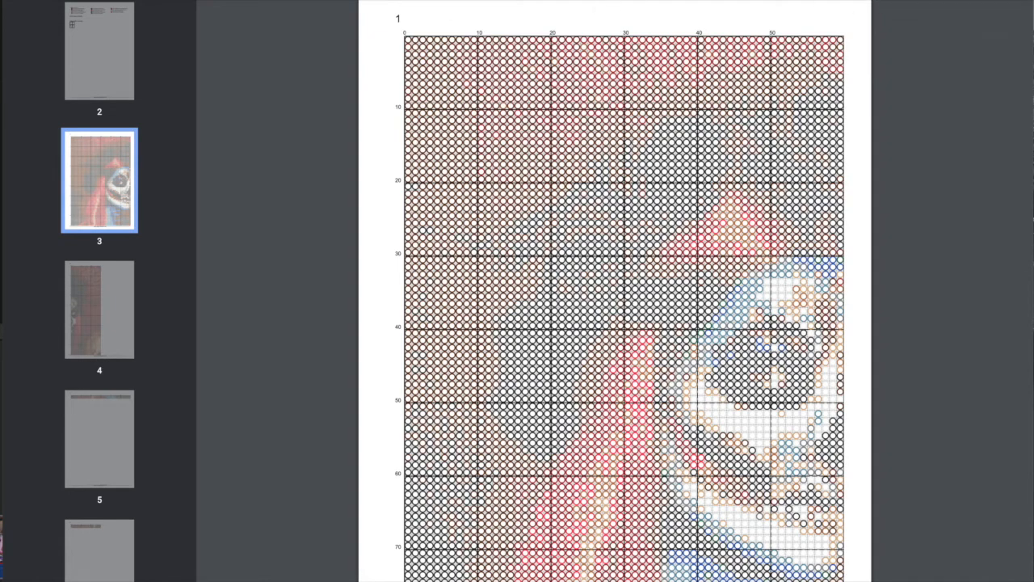
{"action": "key", "text": "super+plus"}
{"action": "key", "text": "super+plus"}
{"action": "key", "text": "super+plus"}
{"action": "key", "text": "super+plus"}
{"action": "key", "text": "super+plus"}
{"action": "key", "text": "super+plus"}
{"action": "key", "text": "super+plus"}
{"action": "key", "text": "super+plus"}
{"action": "key", "text": "super+plus"}
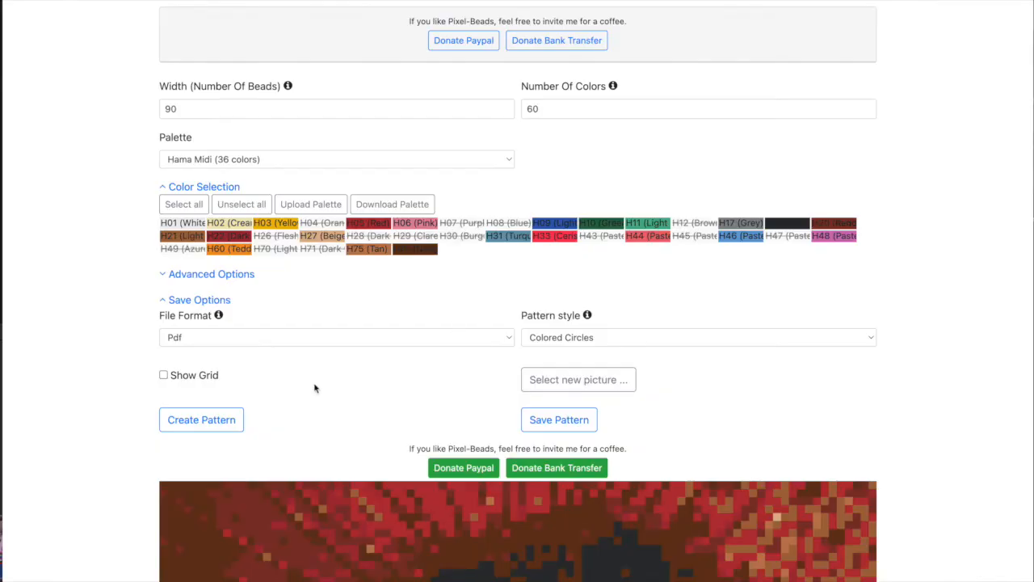
- Set the pattern style to Letters/Numbers With Colored Boxes and save the pattern as a PDF
{"action": "left_click", "coordinate": [634, 339]}
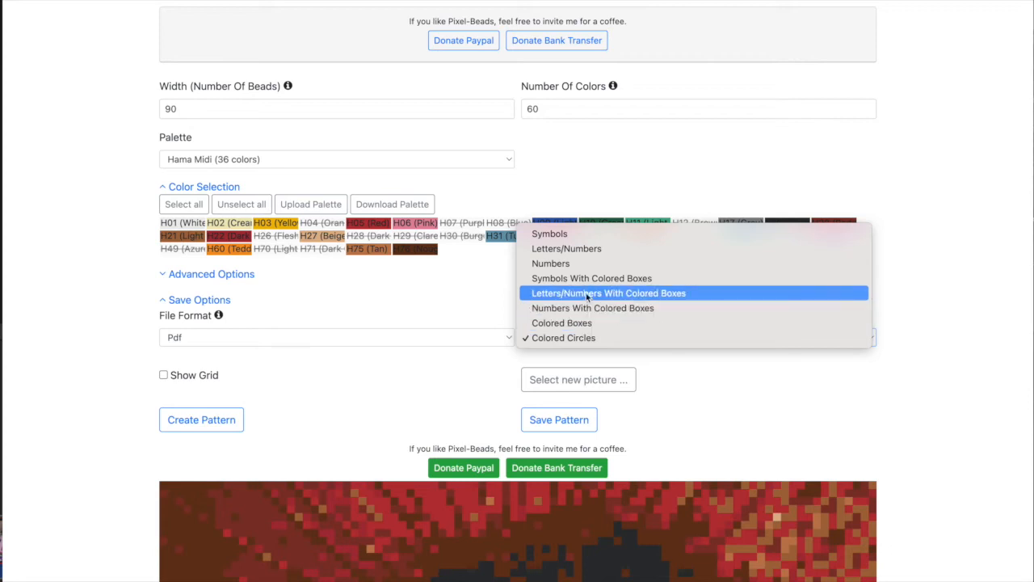
{"action": "left_click", "coordinate": [700, 294]}
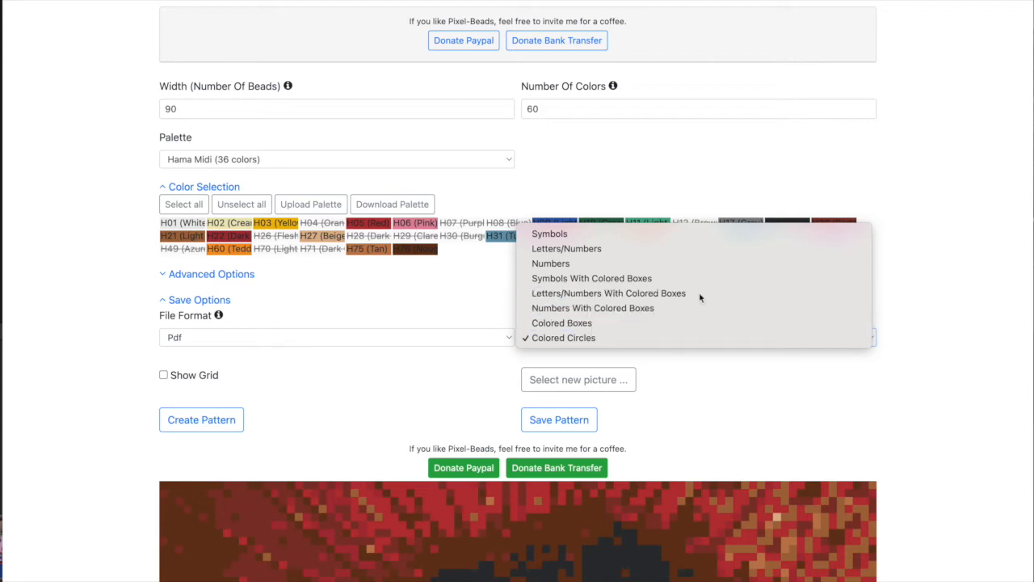
{"action": "left_click", "coordinate": [578, 430]}
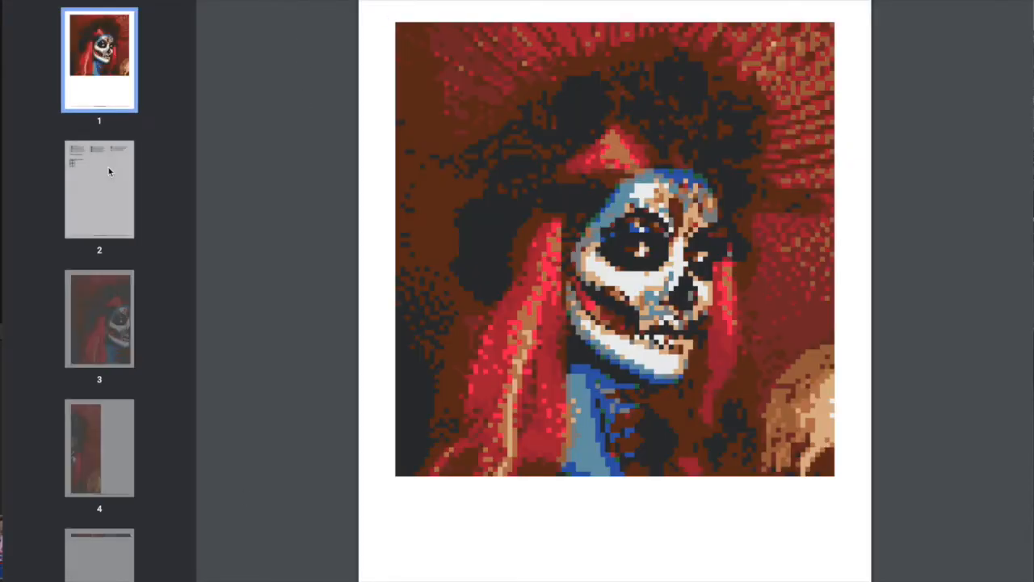
- Examine the lettered PDF's color legend and enlarge its first grid page to compare the bead letters with the legend
{"action": "left_click", "coordinate": [108, 166]}
{"action": "left_click", "coordinate": [108, 369]}
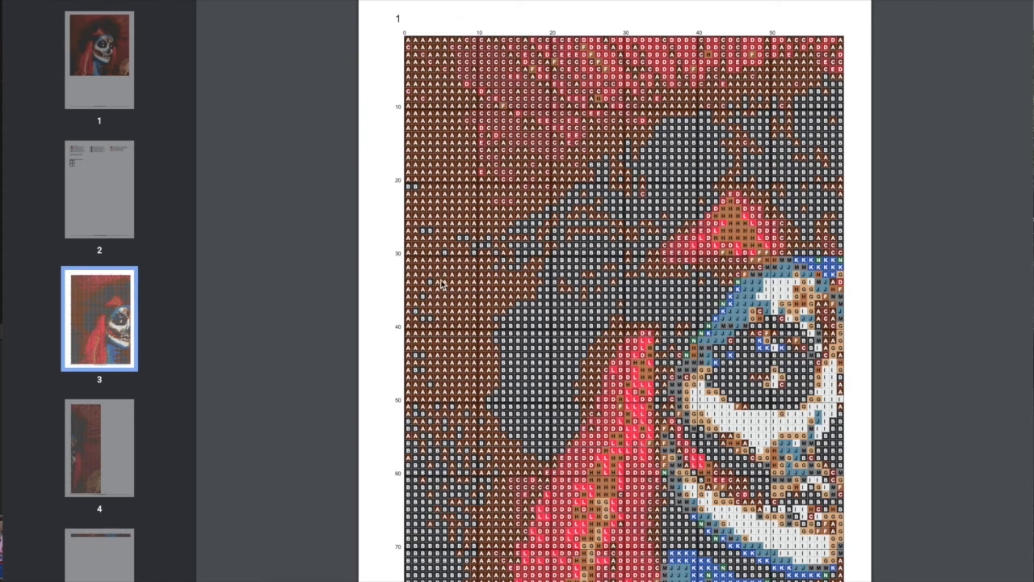
{"action": "left_click", "coordinate": [116, 221]}
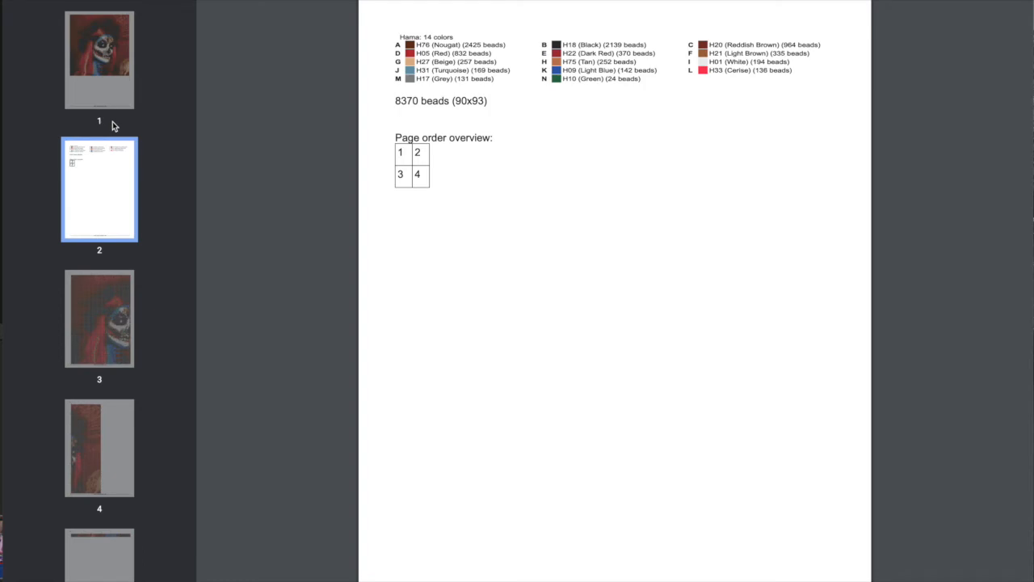
{"action": "left_click", "coordinate": [116, 336]}
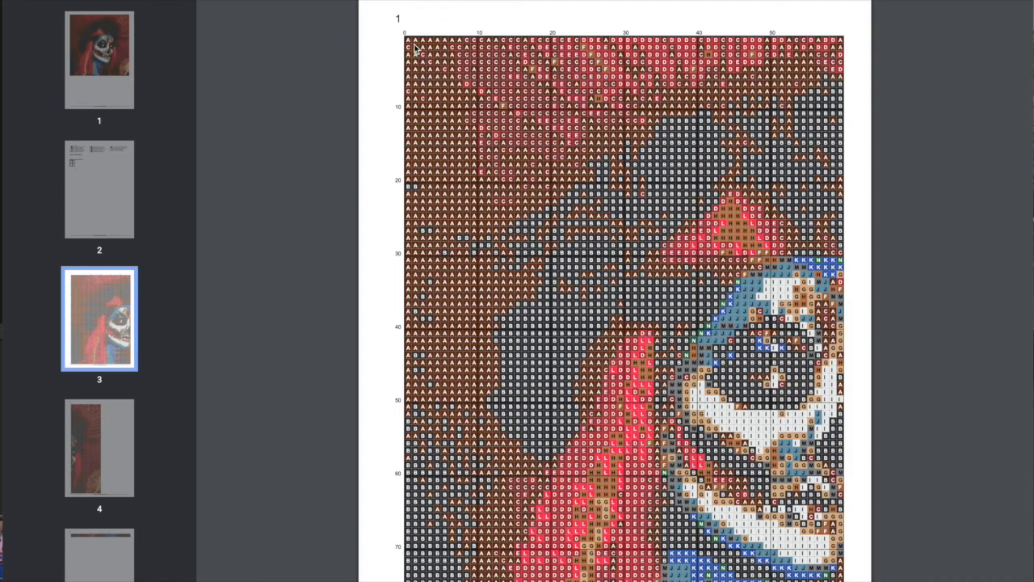
{"action": "left_click", "coordinate": [539, 1]}
{"action": "left_click", "coordinate": [539, 1]}
{"action": "left_click", "coordinate": [538, 1]}
{"action": "left_click", "coordinate": [539, 1]}
{"action": "left_click", "coordinate": [539, 1]}
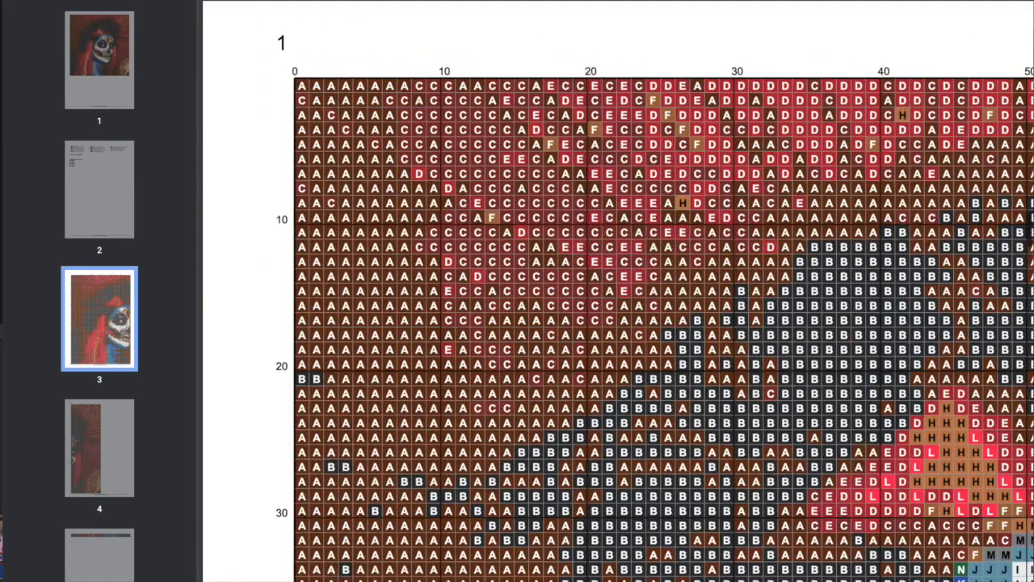
{"action": "left_click", "coordinate": [538, 1]}
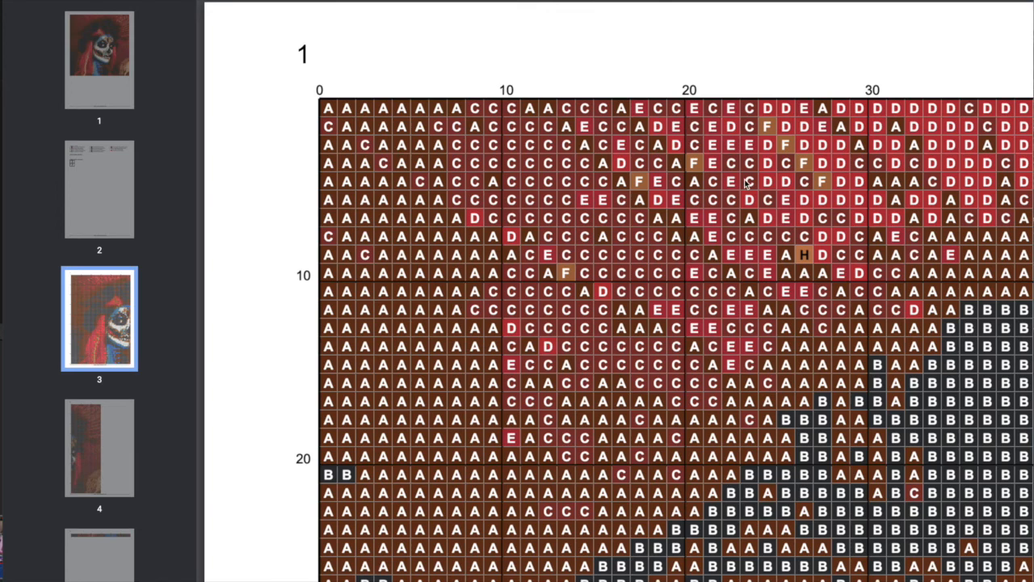
{"action": "left_click", "coordinate": [123, 90]}
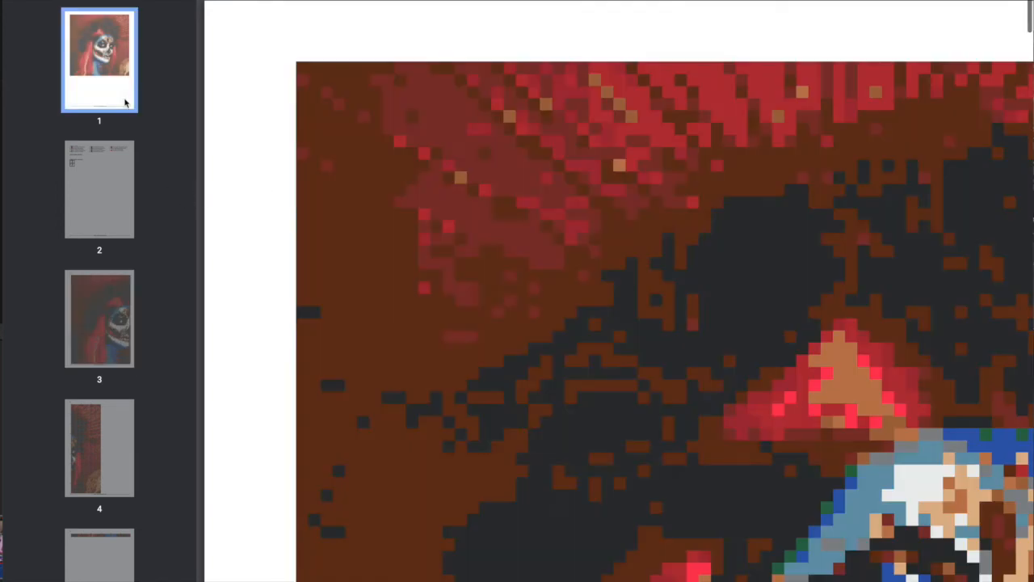
{"action": "key", "text": "Down"}
{"action": "key", "text": "Down"}
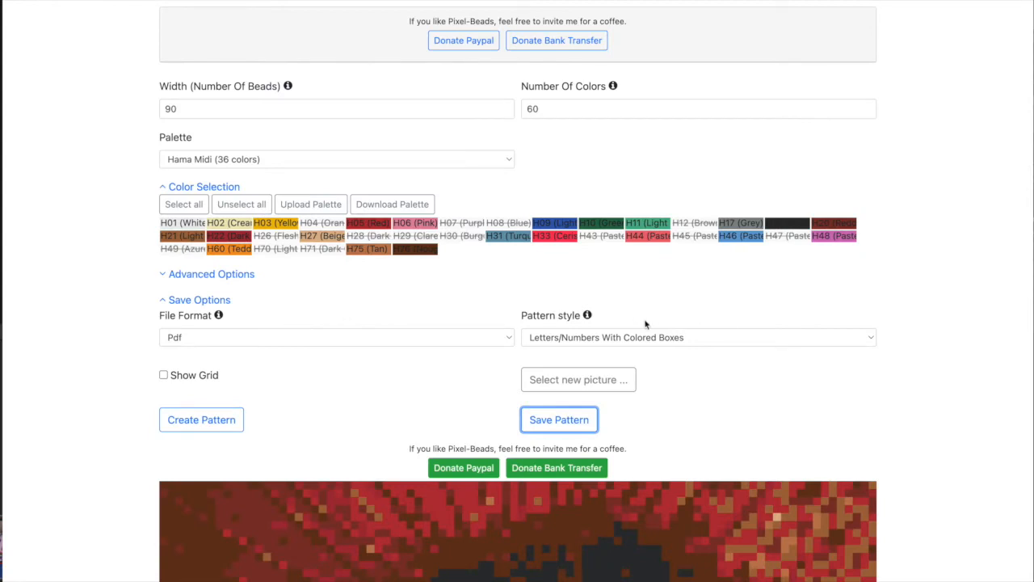
- Set the pattern style to Numbers and save the pattern as a PDF
{"action": "left_click", "coordinate": [699, 337]}
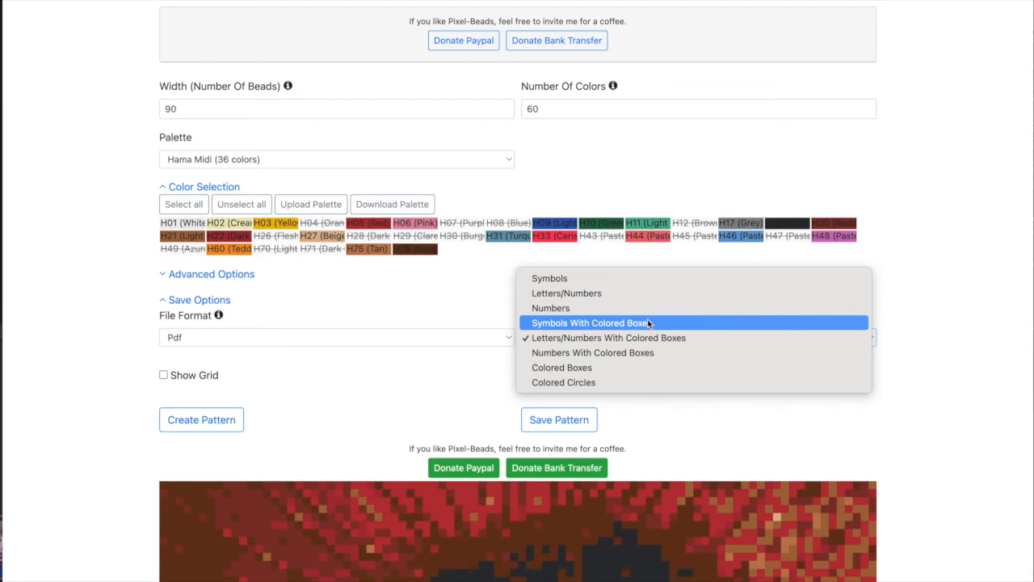
{"action": "left_click", "coordinate": [595, 309]}
{"action": "left_click", "coordinate": [559, 419]}
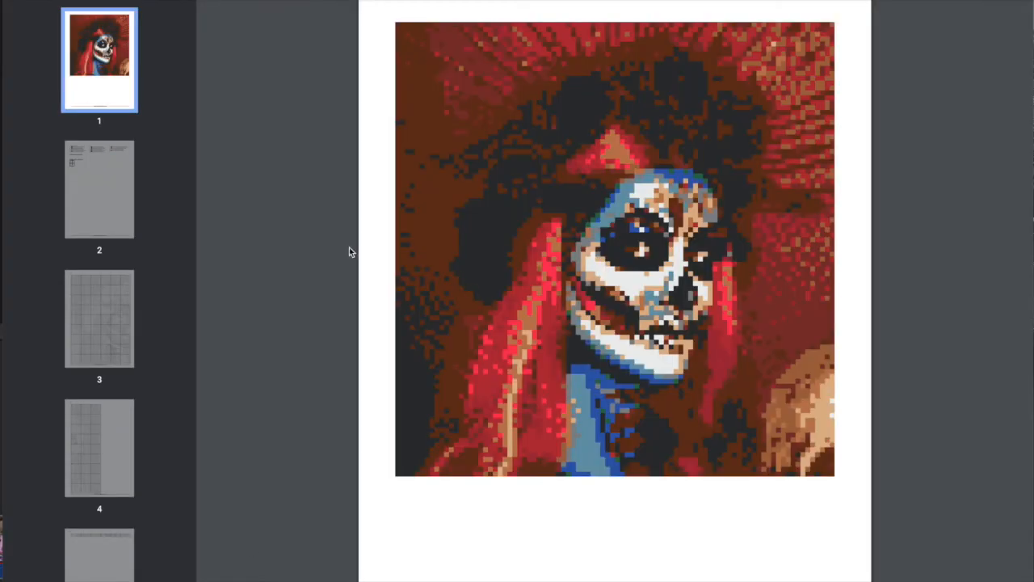
- Check the numbered PDF's grid pages against its color number legend and look back at the cover image
{"action": "left_click", "coordinate": [121, 333]}
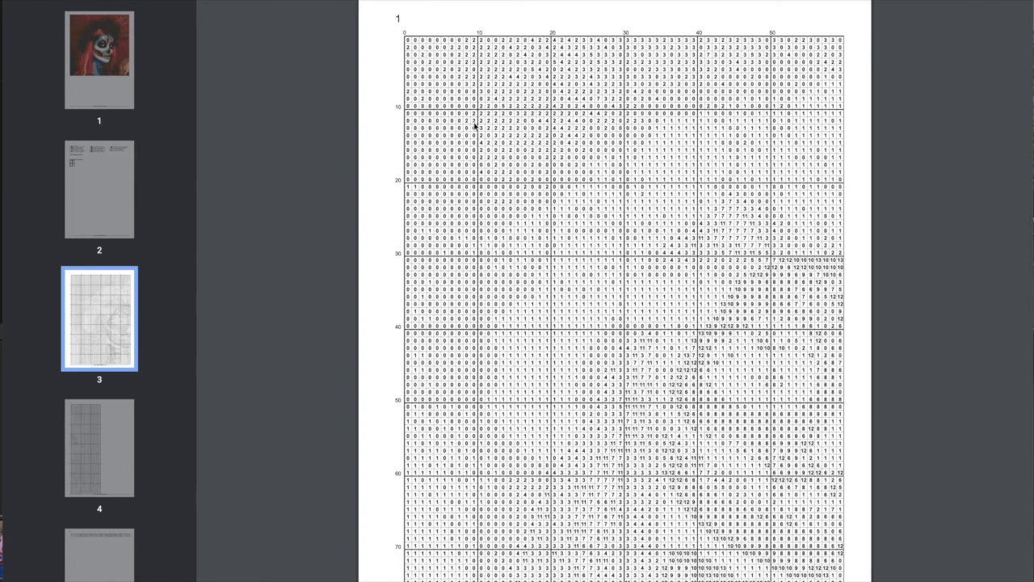
{"action": "left_click", "coordinate": [99, 219]}
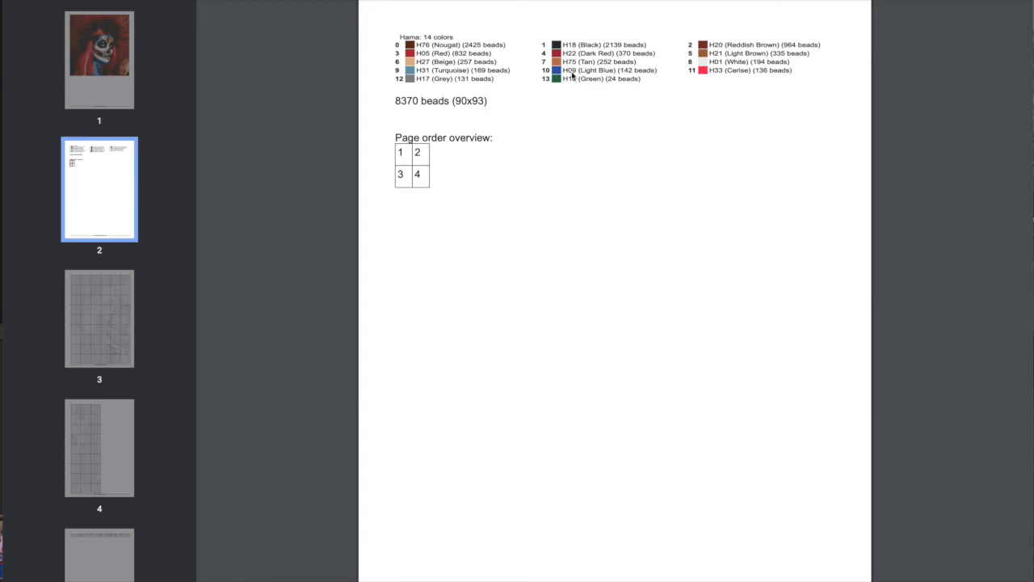
{"action": "left_click", "coordinate": [109, 327]}
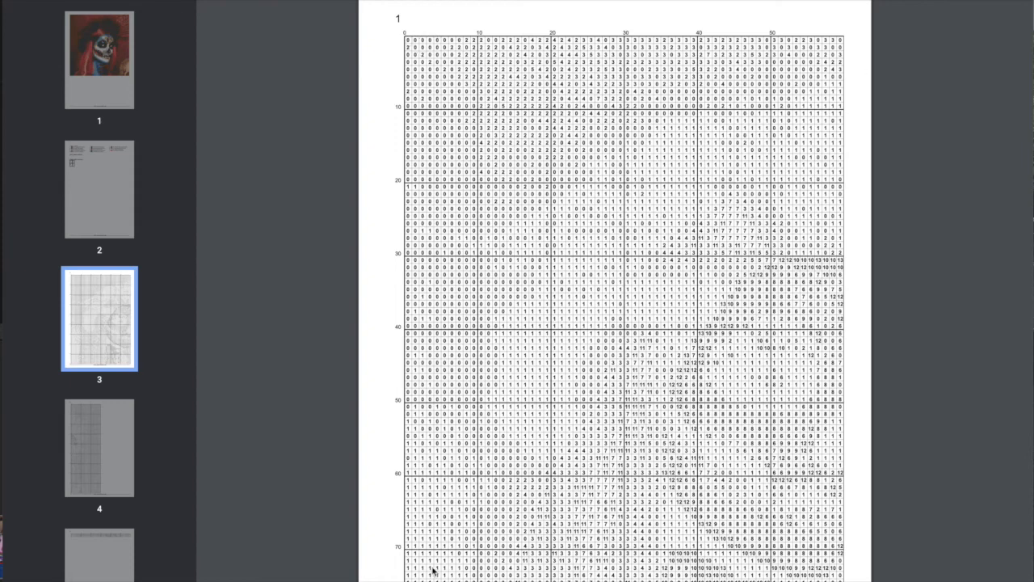
{"action": "left_click", "coordinate": [80, 454]}
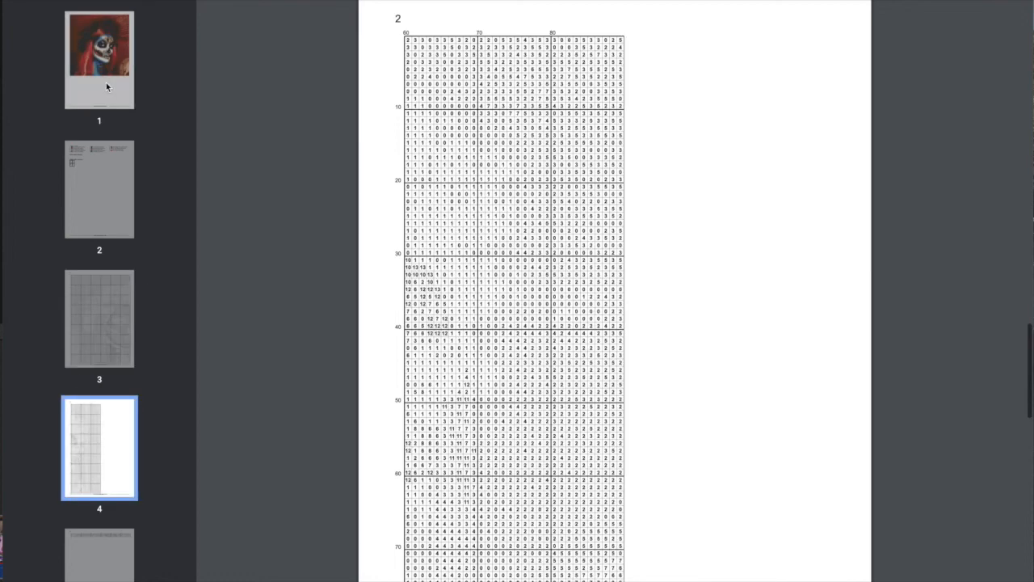
{"action": "left_click", "coordinate": [106, 87]}
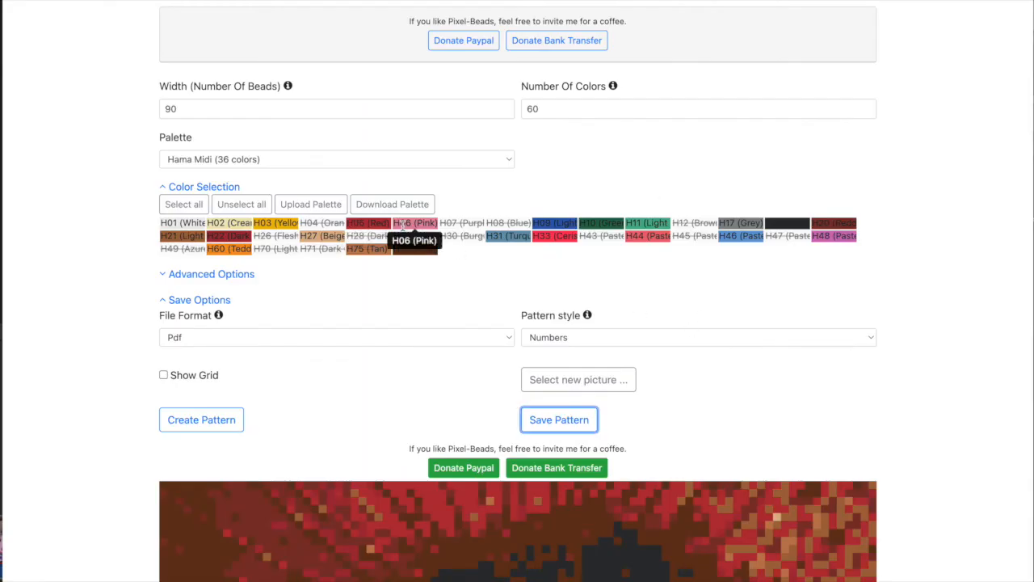
- Exclude H06 (Pink), H05 (Red), H75 (Tan) and H33 (Cerise) from the Hama Midi palette
{"action": "left_click", "coordinate": [402, 223]}
{"action": "left_click", "coordinate": [367, 224]}
{"action": "left_click", "coordinate": [367, 249]}
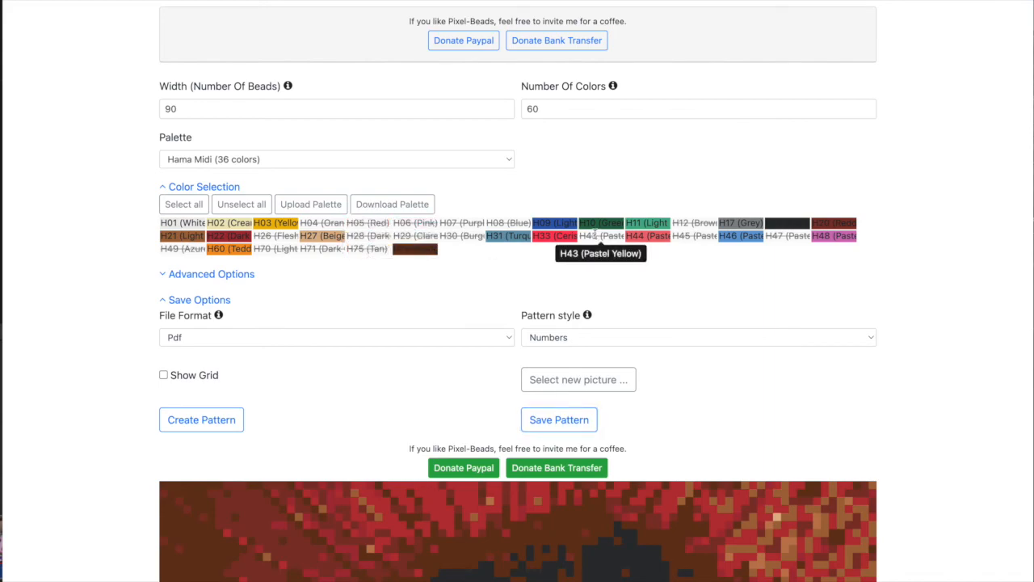
{"action": "scroll", "coordinate": [535, 331], "scroll_direction": "down", "scroll_amount": 12}
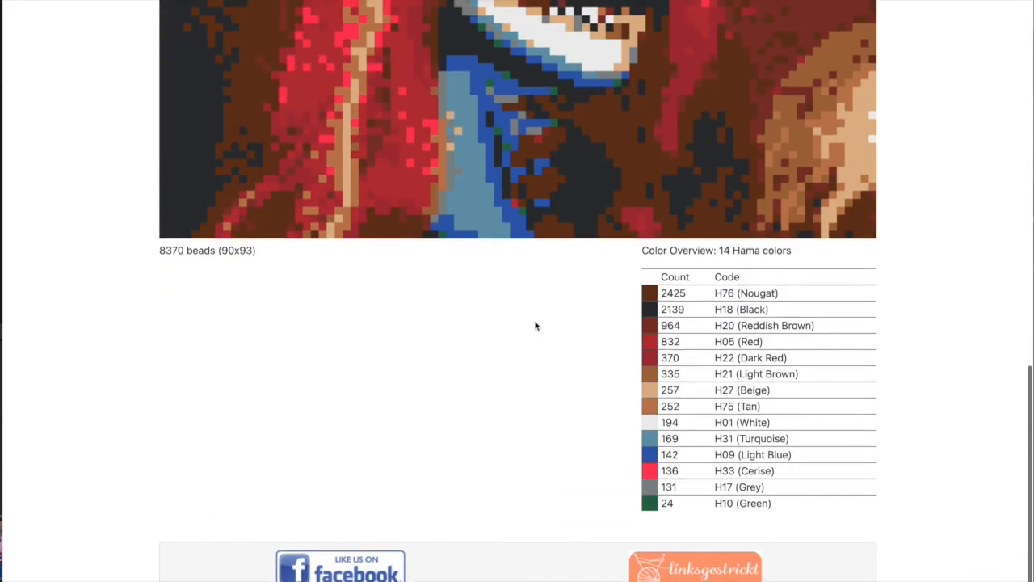
{"action": "scroll", "coordinate": [504, 300], "scroll_direction": "up", "scroll_amount": 12}
{"action": "scroll", "coordinate": [504, 300], "scroll_direction": "down", "scroll_amount": 6}
{"action": "scroll", "coordinate": [506, 299], "scroll_direction": "up", "scroll_amount": 5}
{"action": "scroll", "coordinate": [507, 304], "scroll_direction": "down", "scroll_amount": 1}
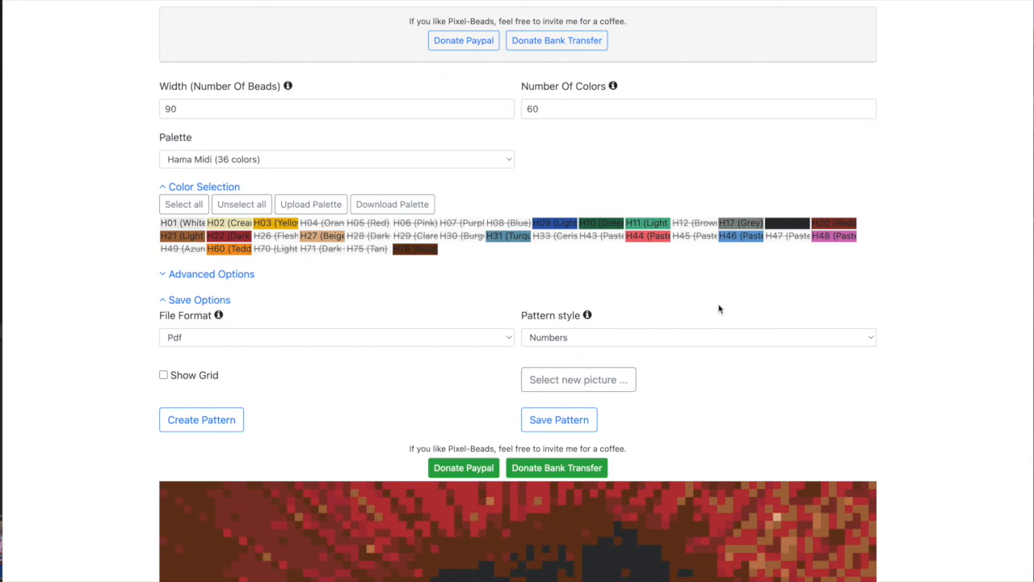
- Examine the current pattern's face, red areas and color overview alongside the palette selection
{"action": "scroll", "coordinate": [711, 275], "scroll_direction": "down", "scroll_amount": 10}
{"action": "scroll", "coordinate": [710, 299], "scroll_direction": "up", "scroll_amount": 2}
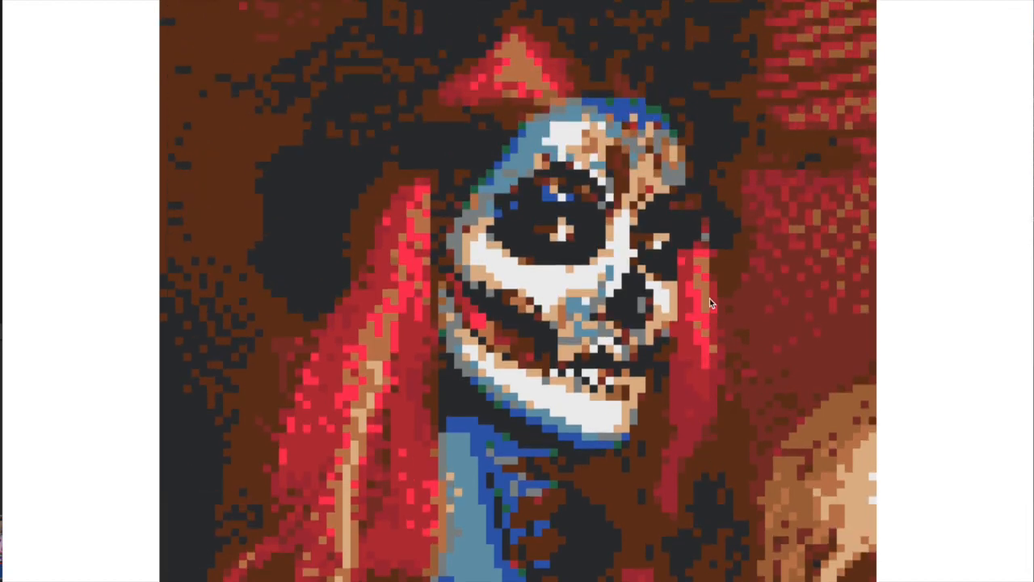
{"action": "scroll", "coordinate": [631, 212], "scroll_direction": "up", "scroll_amount": 7}
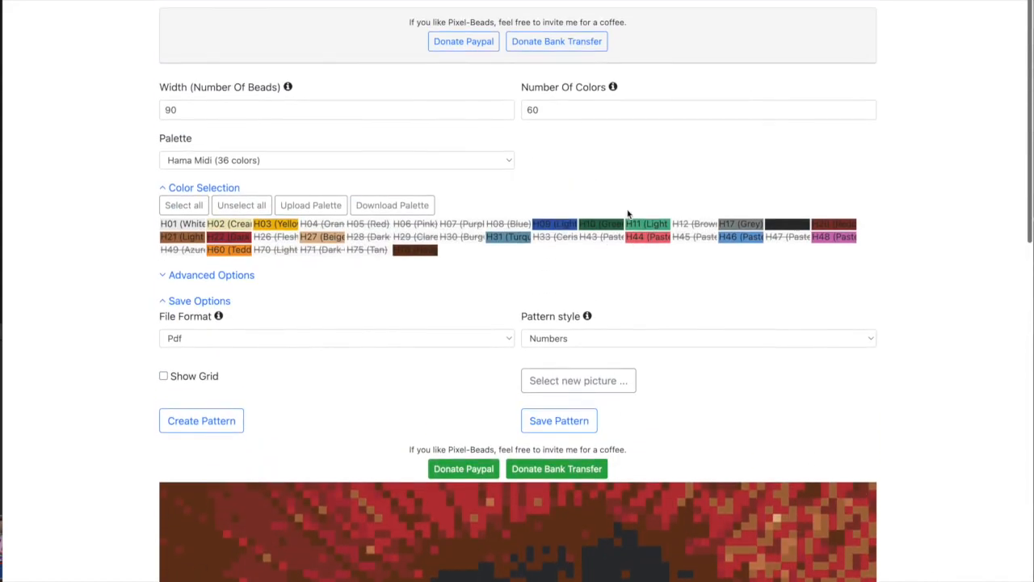
{"action": "scroll", "coordinate": [627, 209], "scroll_direction": "down", "scroll_amount": 5}
{"action": "scroll", "coordinate": [627, 209], "scroll_direction": "down", "scroll_amount": 1}
{"action": "scroll", "coordinate": [684, 217], "scroll_direction": "down", "scroll_amount": 4}
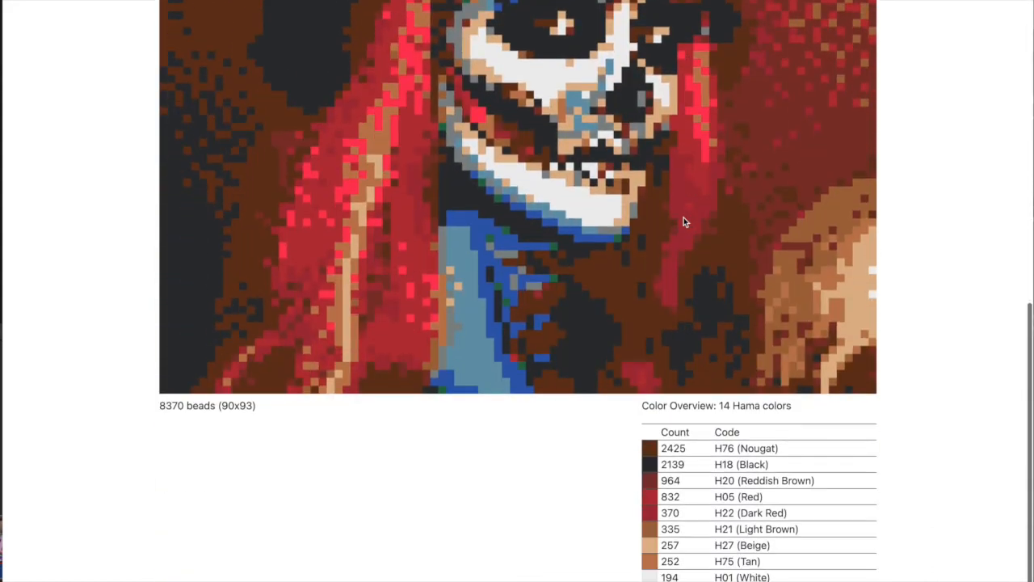
{"action": "scroll", "coordinate": [683, 217], "scroll_direction": "up", "scroll_amount": 4}
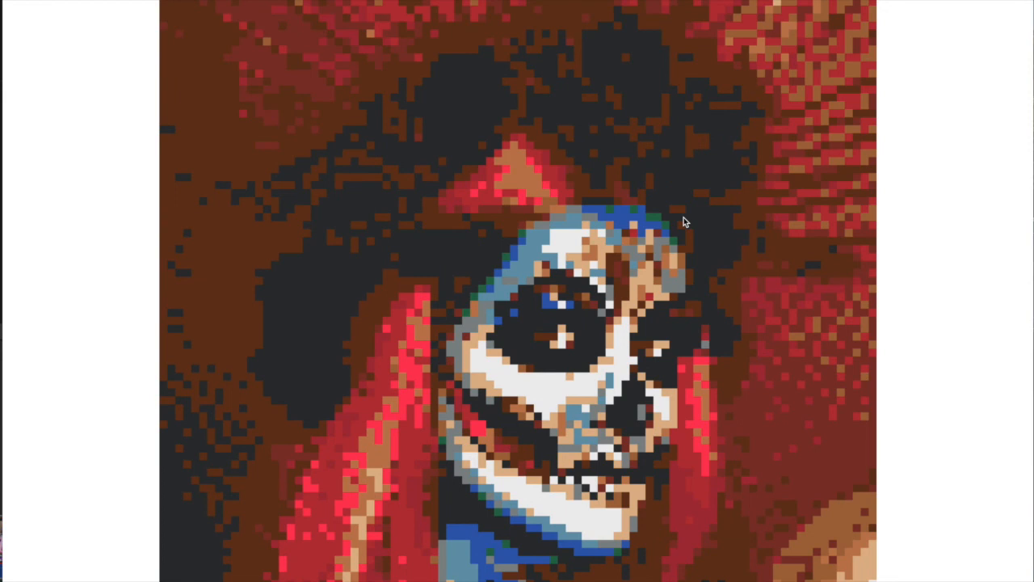